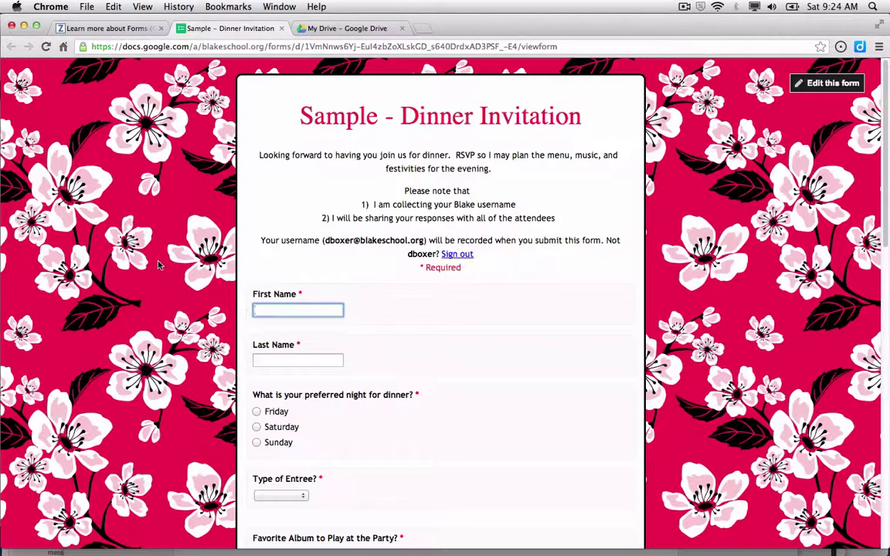
Step: Leave the sample dinner invitation for My Drive and create a new form there
{"action": "scroll", "coordinate": [143, 321], "scroll_direction": "down", "scroll_amount": 5}
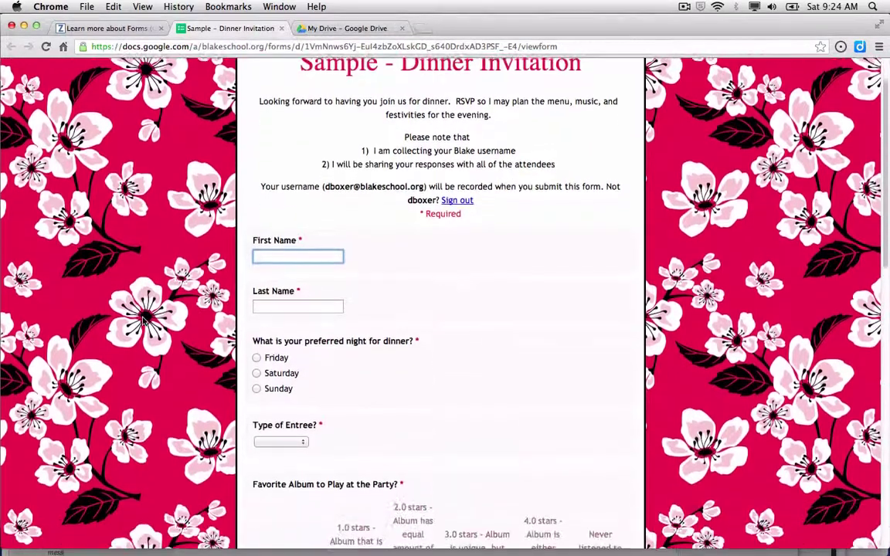
{"action": "scroll", "coordinate": [143, 321], "scroll_direction": "down", "scroll_amount": 2}
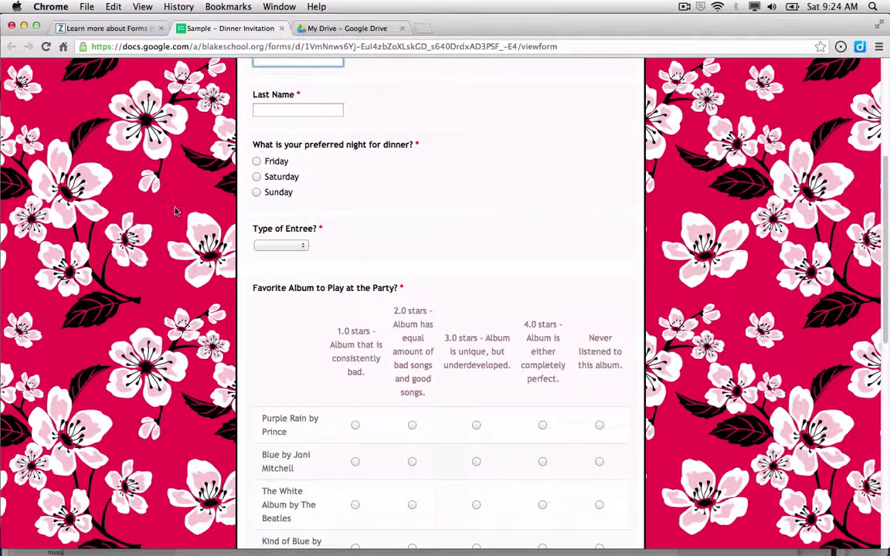
{"action": "left_click", "coordinate": [344, 29]}
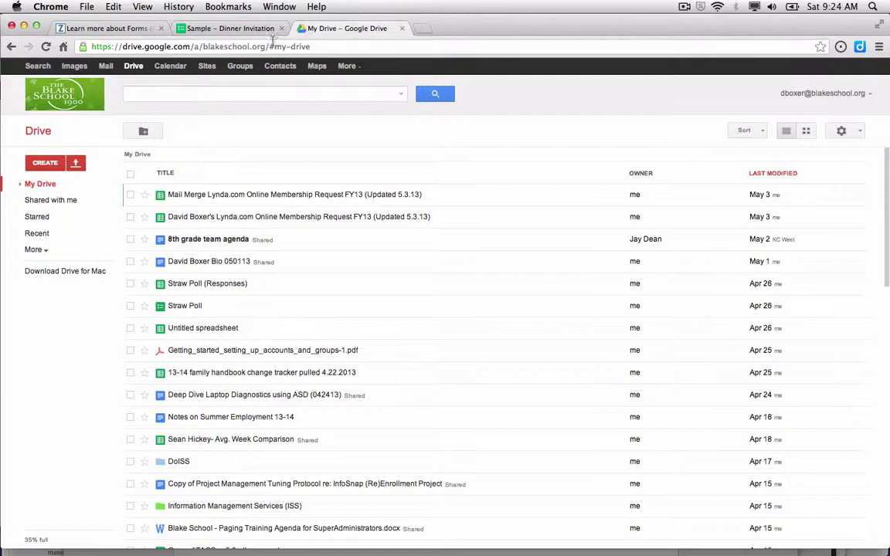
{"action": "left_click_drag", "start_coordinate": [199, 46], "coordinate": [82, 48]}
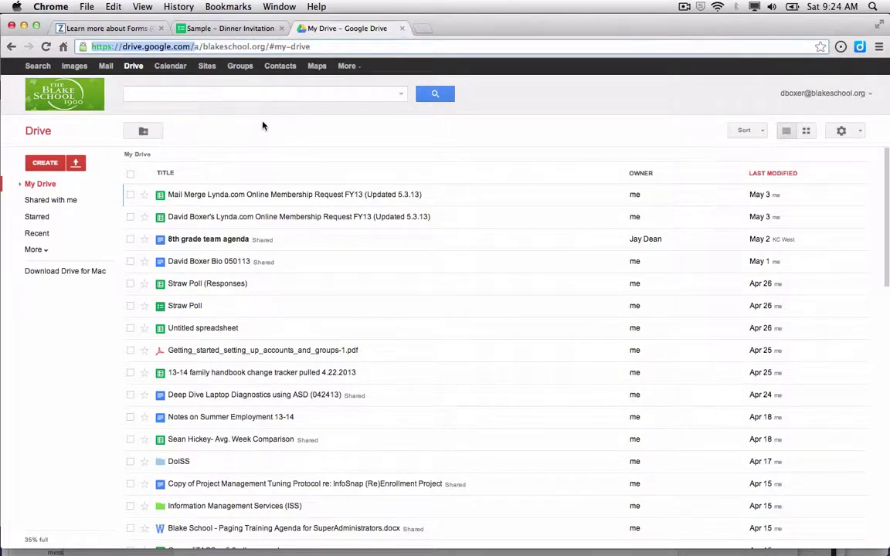
{"action": "left_click", "coordinate": [35, 162]}
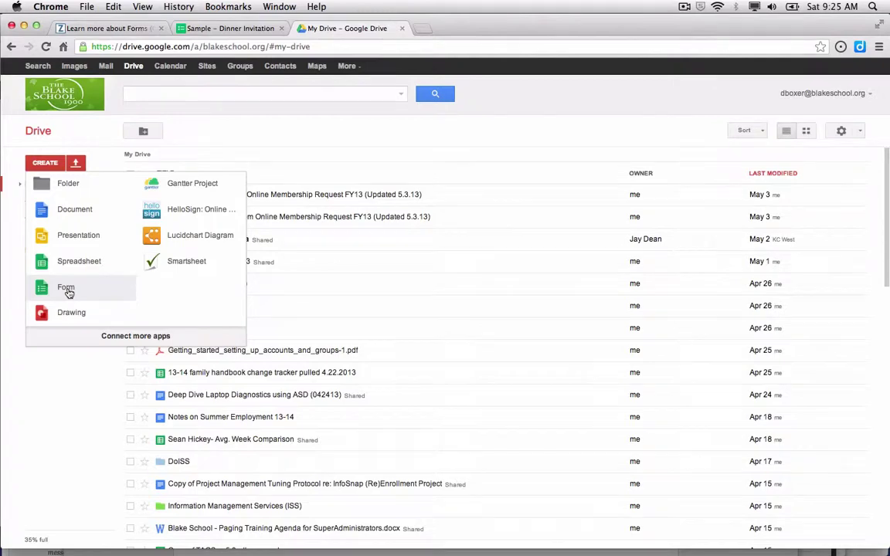
{"action": "left_click", "coordinate": [68, 292]}
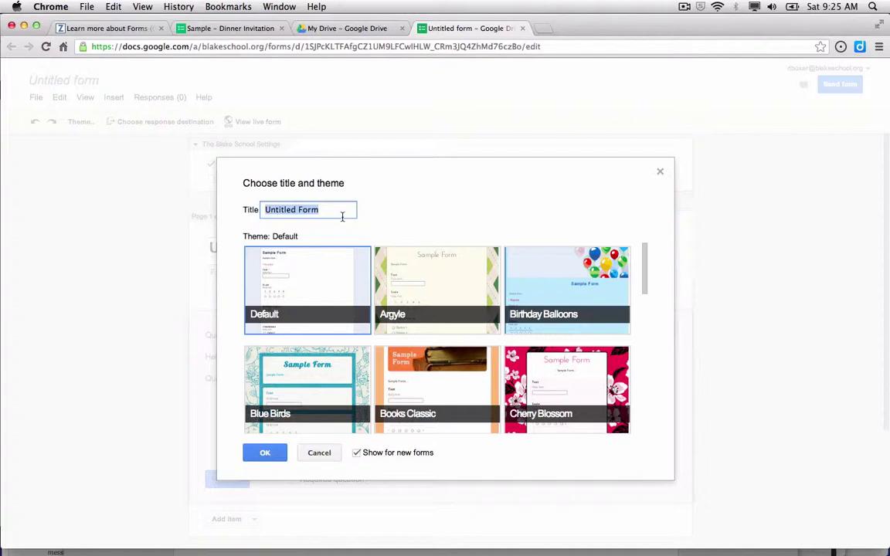
Step: Title the new form "Dinner Invite" and apply the Blue Birds theme
{"action": "type", "text": "S"}
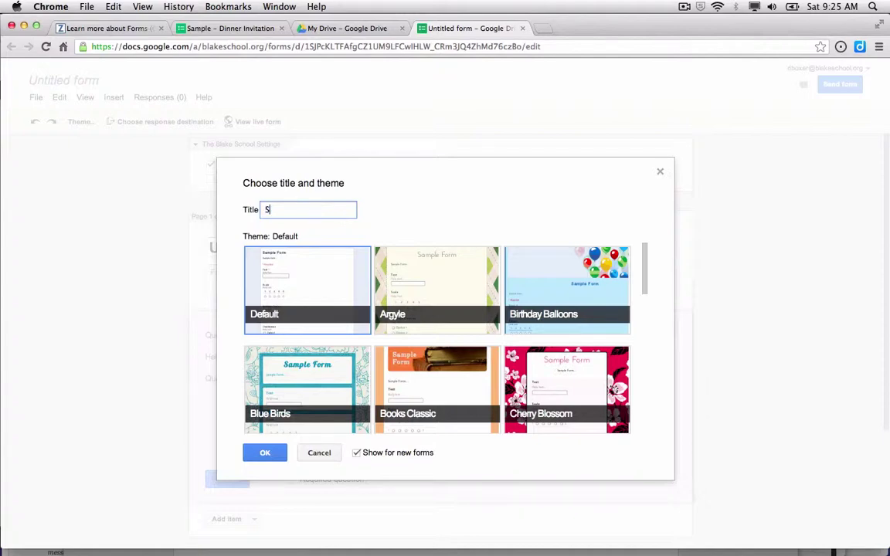
{"action": "key", "text": "BackSpace"}
{"action": "type", "text": "Dinner Invite"}
{"action": "left_click", "coordinate": [528, 307]}
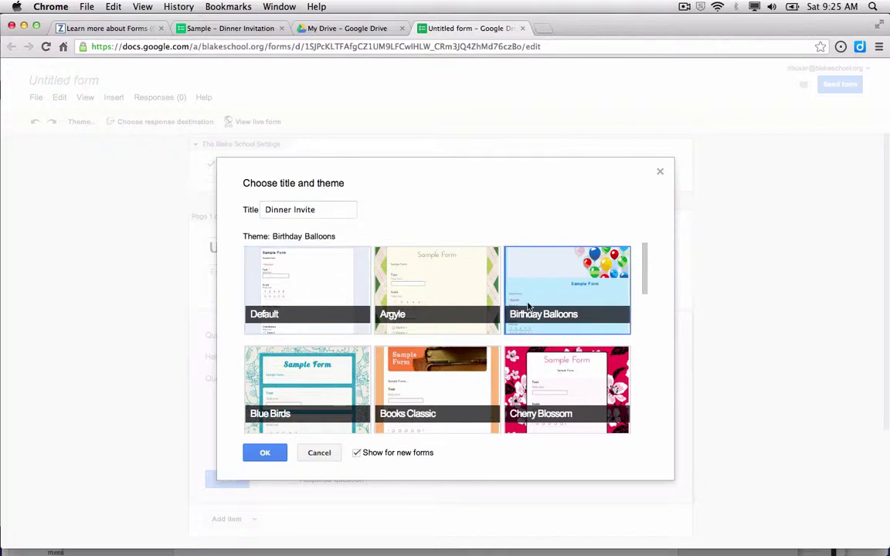
{"action": "double_click", "coordinate": [353, 389]}
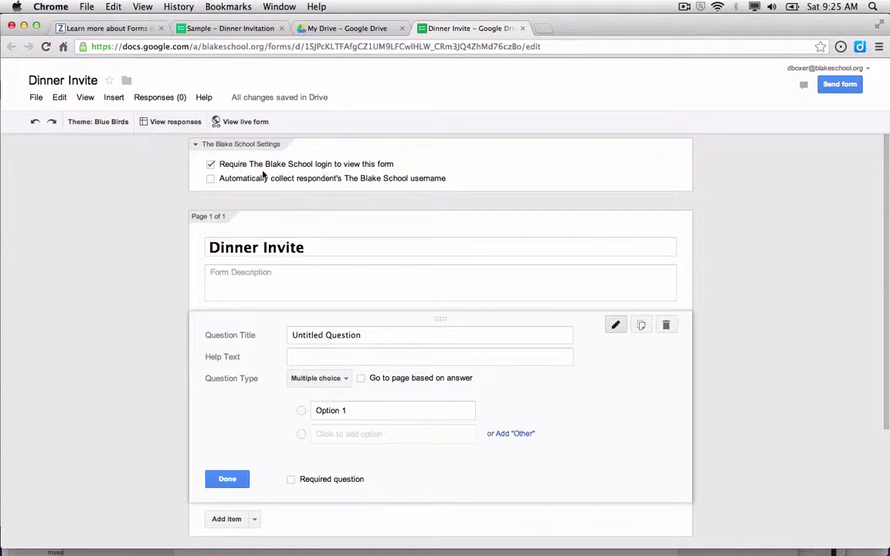
Step: Remove the login requirement for viewing the form and enter the description "Please complete the following form to RSVP for dinner plans."
{"action": "left_click", "coordinate": [211, 165]}
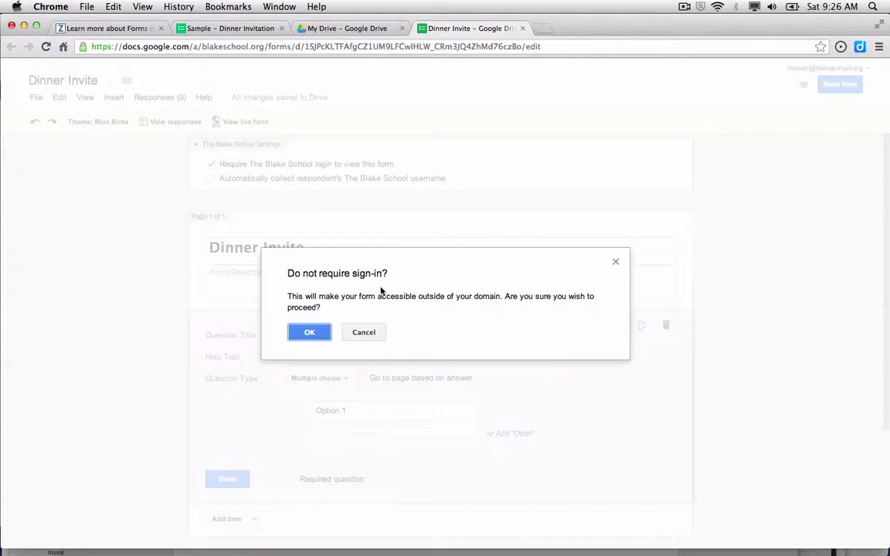
{"action": "left_click", "coordinate": [310, 332]}
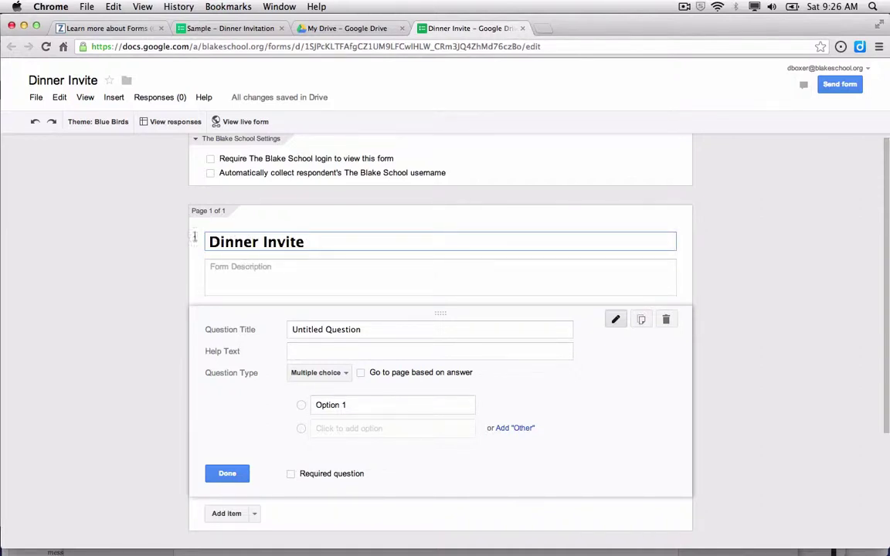
{"action": "left_click", "coordinate": [219, 264]}
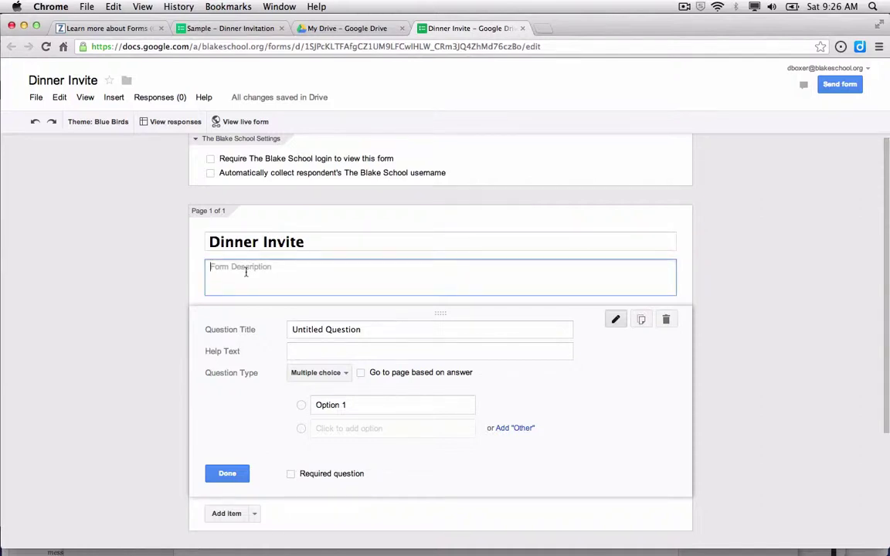
{"action": "type", "text": "Please complete the following form to RSVP for dinner plans."}
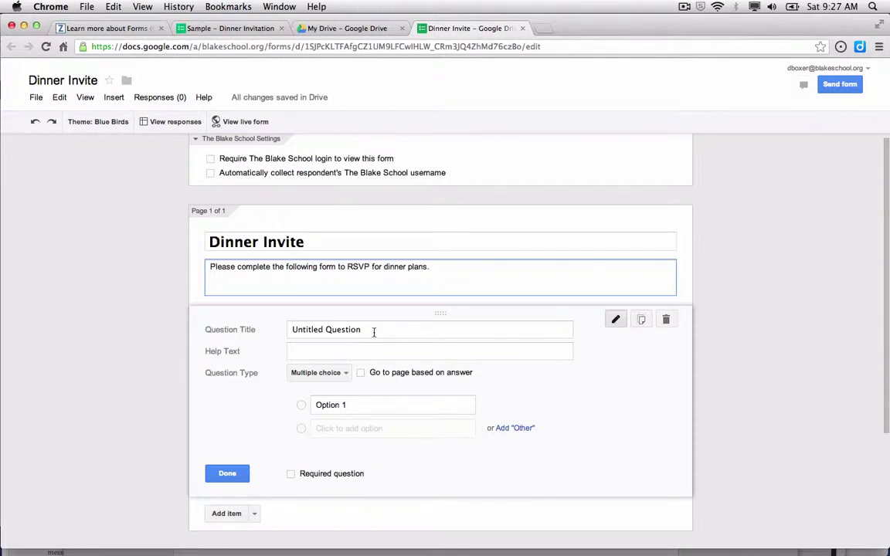
Step: Turn the untitled first question into a required text question titled "First Name"
{"action": "left_click_drag", "start_coordinate": [374, 332], "coordinate": [286, 321]}
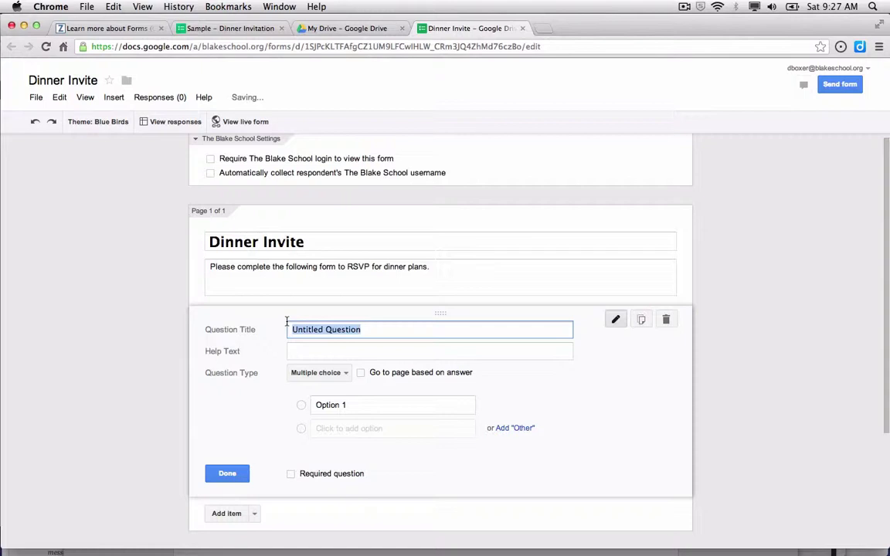
{"action": "type", "text": "First N"}
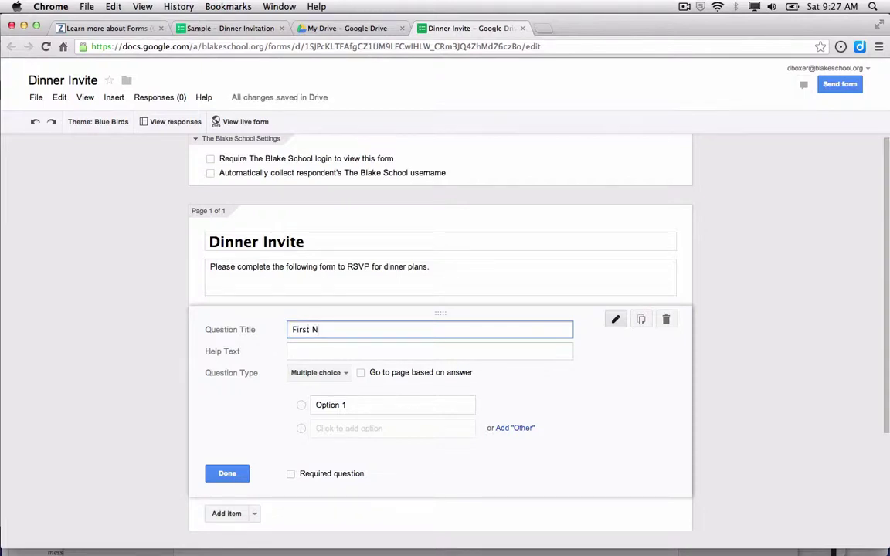
{"action": "type", "text": "ame"}
{"action": "left_click", "coordinate": [317, 373]}
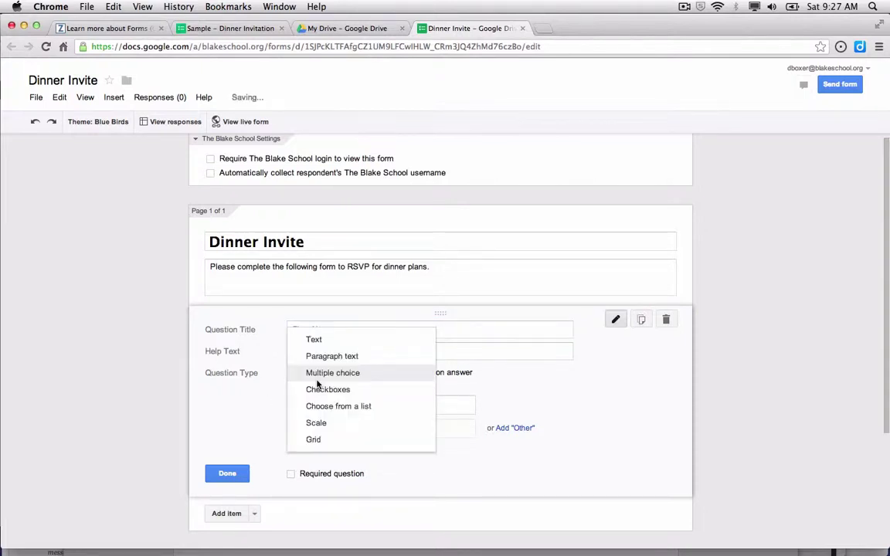
{"action": "left_click", "coordinate": [319, 340]}
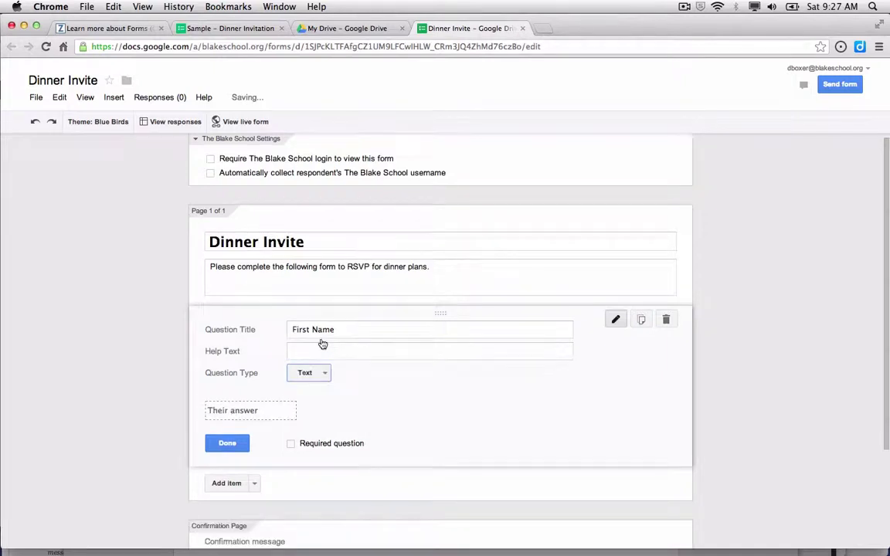
{"action": "scroll", "coordinate": [323, 343], "scroll_direction": "down", "scroll_amount": 3}
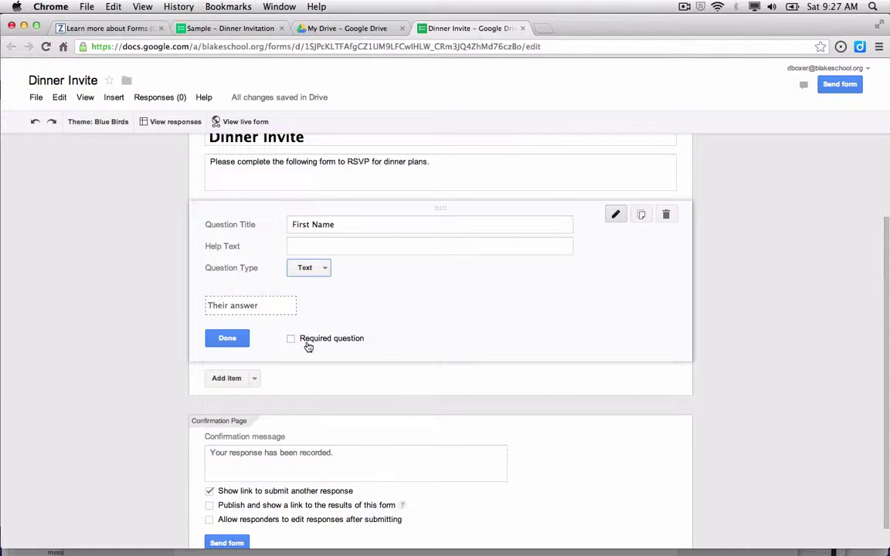
{"action": "left_click", "coordinate": [307, 347]}
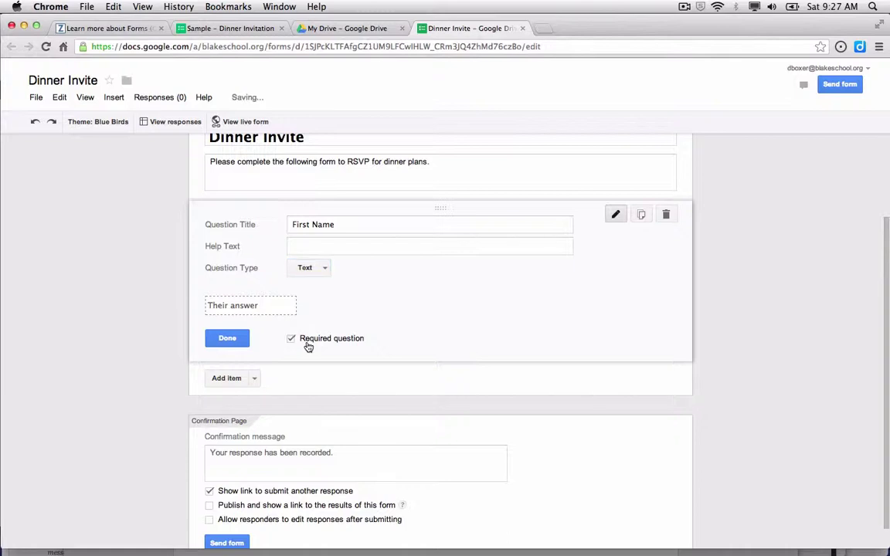
{"action": "left_click", "coordinate": [235, 337]}
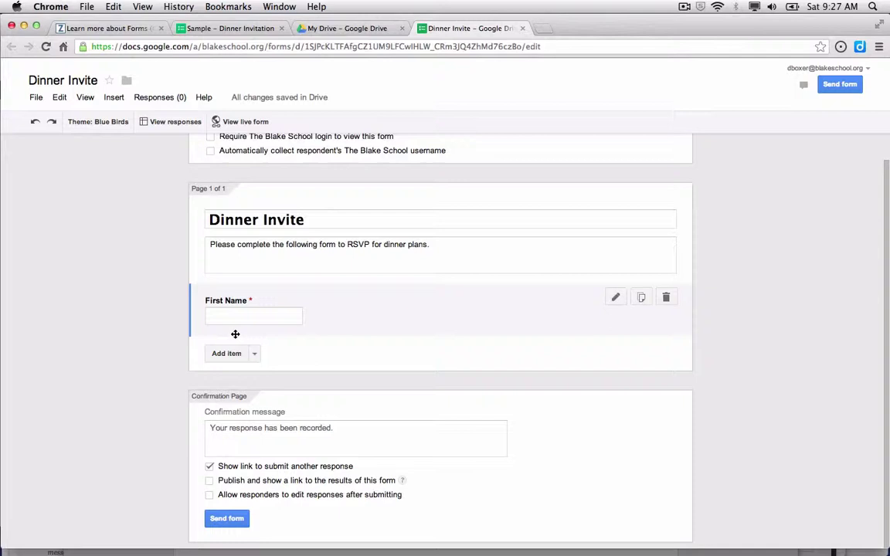
Step: Add a required text question titled "Last Name" below the First Name question
{"action": "left_click", "coordinate": [255, 355]}
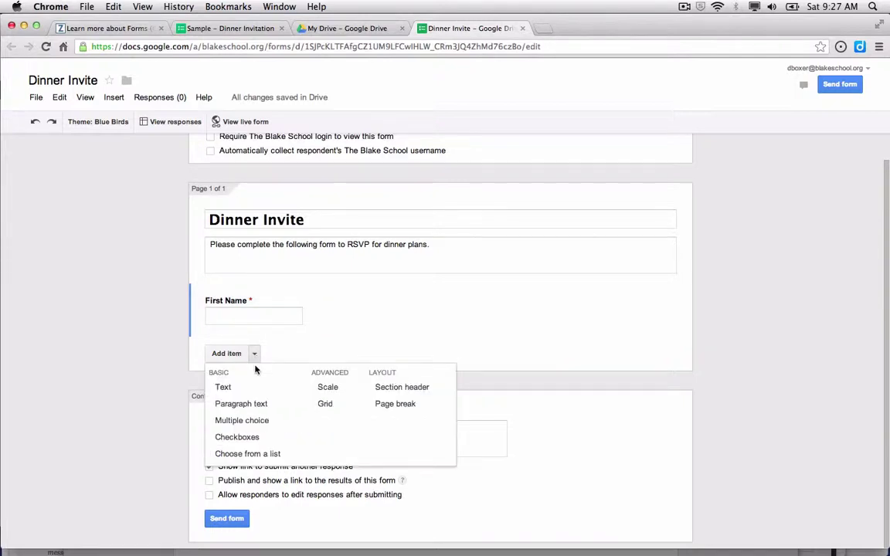
{"action": "left_click", "coordinate": [224, 386]}
{"action": "type", "text": "Last Name"}
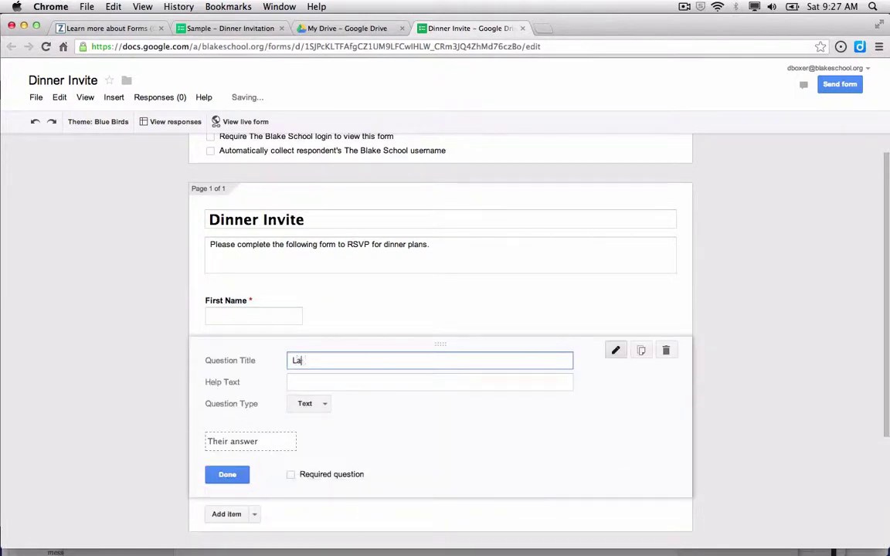
{"action": "left_click", "coordinate": [291, 475]}
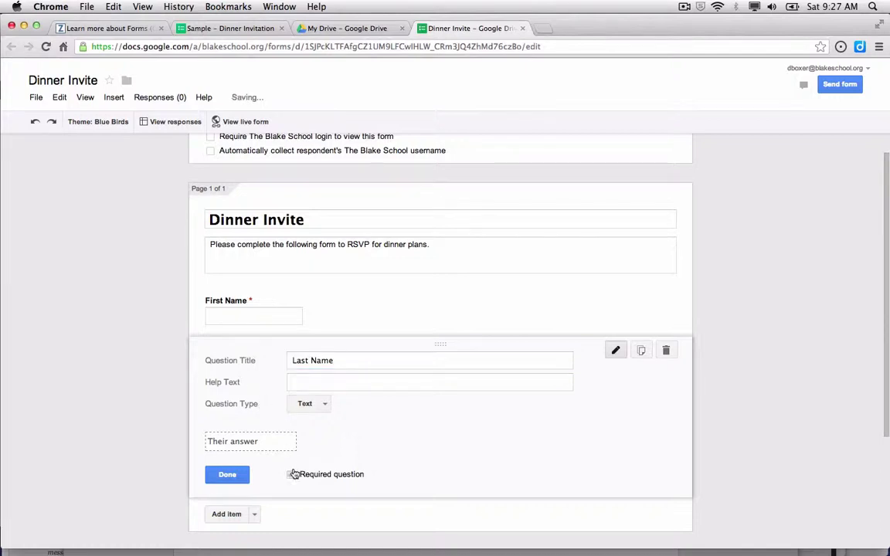
{"action": "left_click", "coordinate": [240, 475]}
Step: Add an optional paragraph text question titled "Comments:" after the Last Name question
{"action": "scroll", "coordinate": [243, 432], "scroll_direction": "down", "scroll_amount": 2}
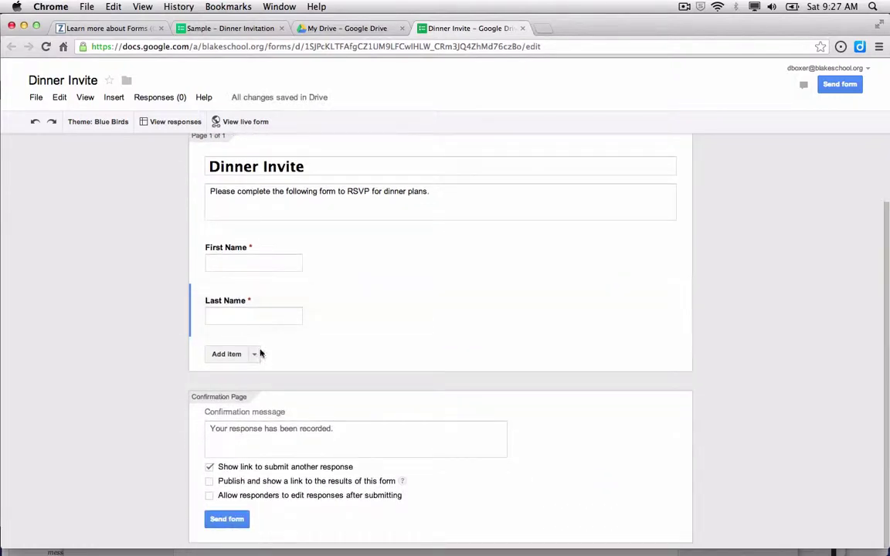
{"action": "left_click", "coordinate": [255, 354]}
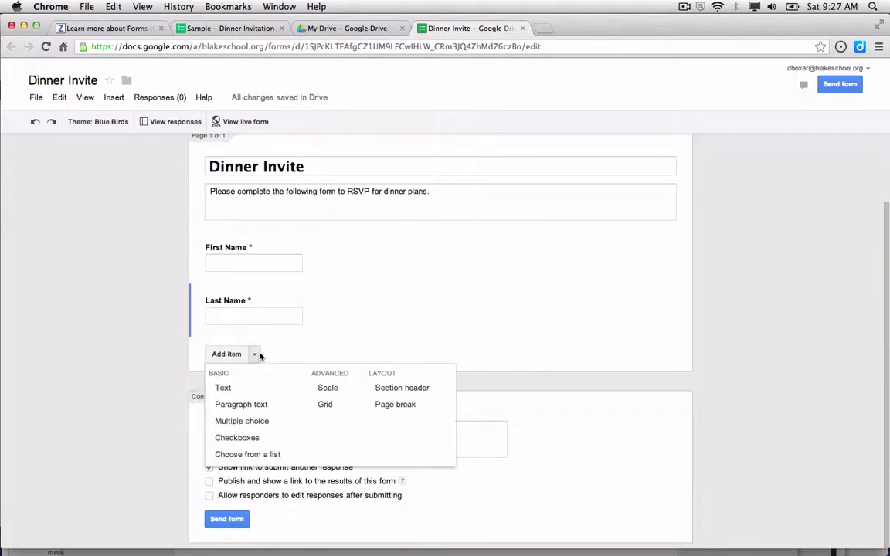
{"action": "left_click", "coordinate": [259, 410]}
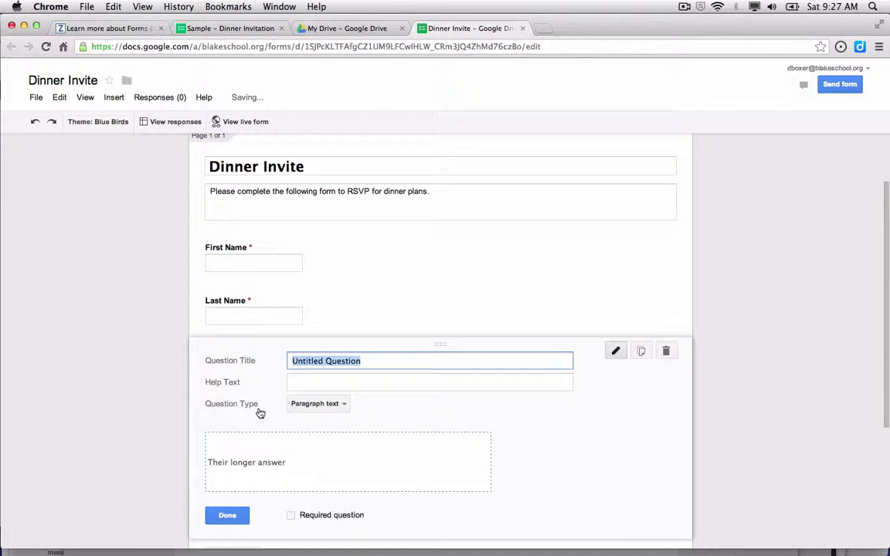
{"action": "type", "text": "Comments"}
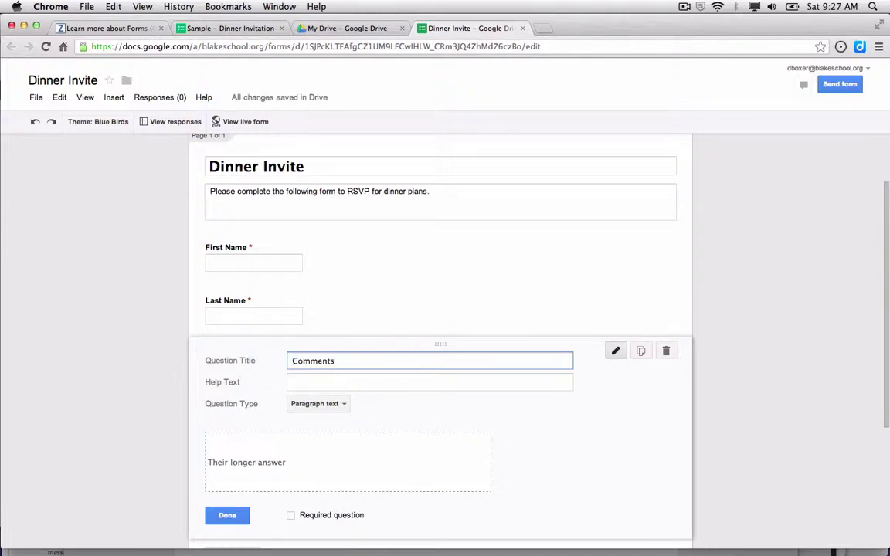
{"action": "type", "text": ":"}
{"action": "scroll", "coordinate": [258, 410], "scroll_direction": "down", "scroll_amount": 3}
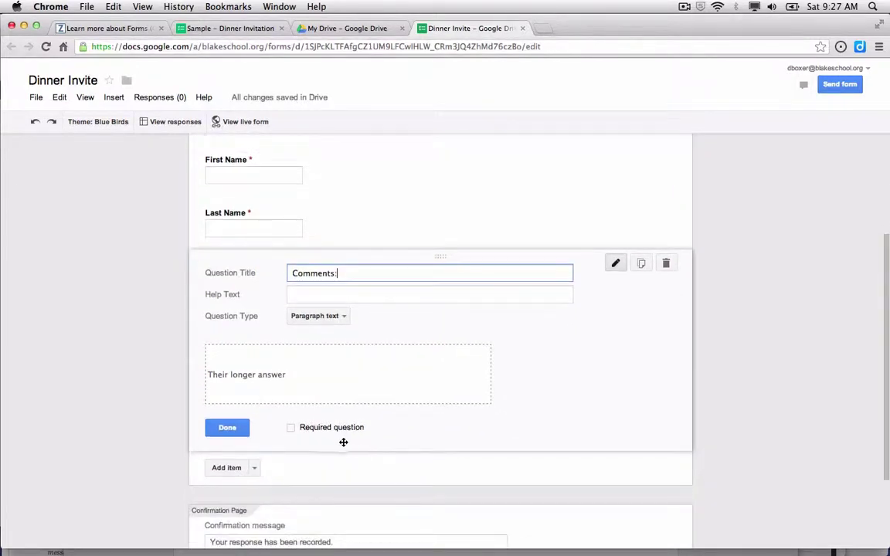
{"action": "left_click", "coordinate": [226, 430]}
Step: Add a required multiple-choice question "What entree do you prefer?" with the options Steak, Chicken, Veggie and Other
{"action": "left_click", "coordinate": [254, 359]}
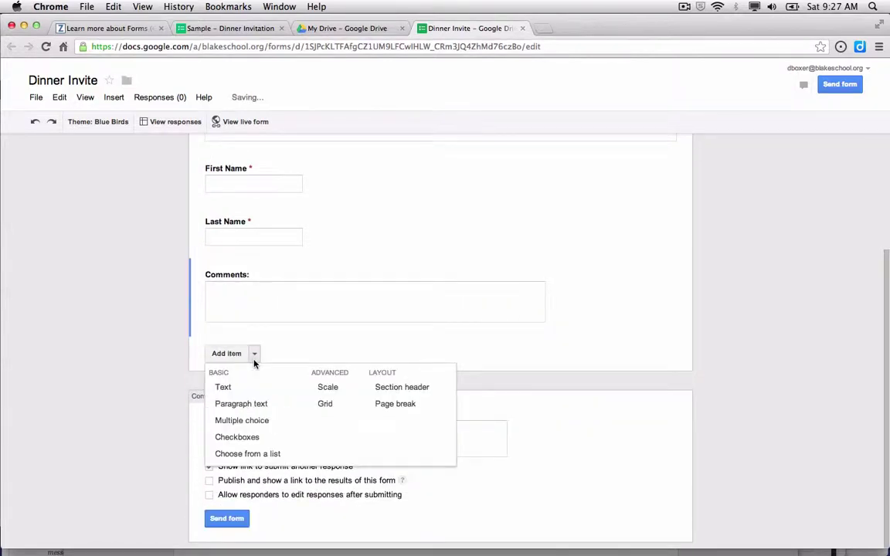
{"action": "left_click", "coordinate": [250, 424]}
{"action": "type", "text": "Wh"}
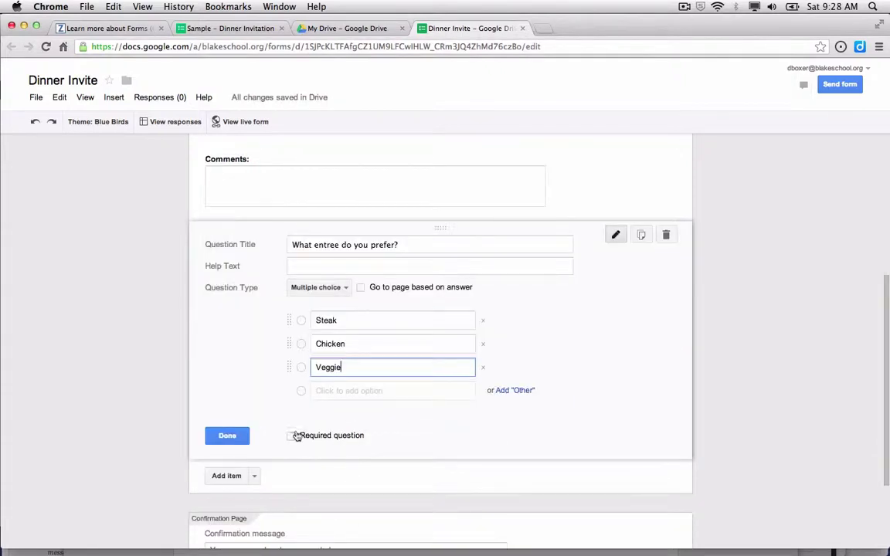
{"action": "left_click", "coordinate": [294, 435]}
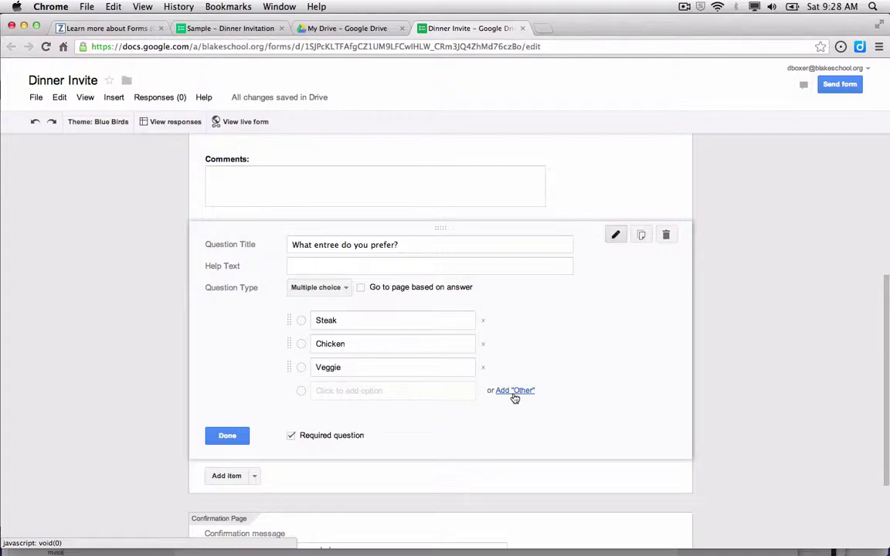
{"action": "left_click", "coordinate": [513, 392]}
{"action": "left_click", "coordinate": [232, 469]}
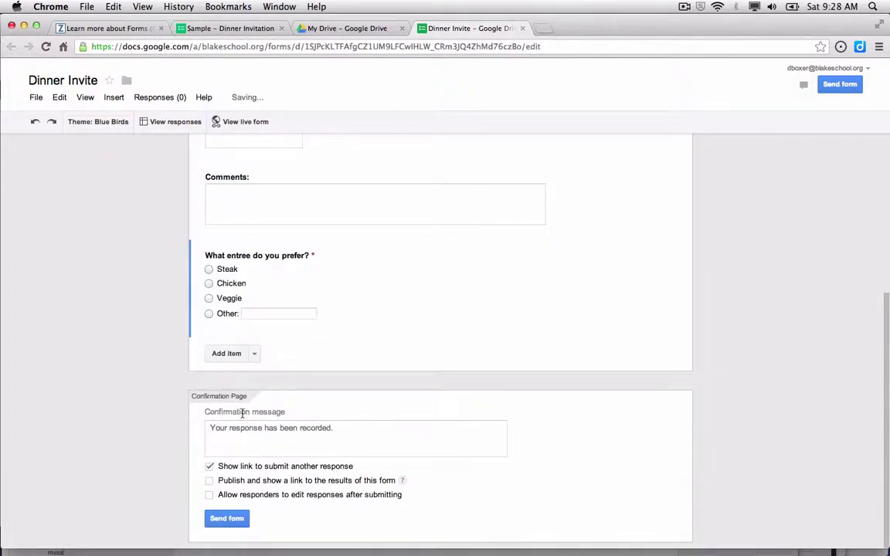
Step: Add a required checkboxes question "What games do you prefer to play?" with the options Catchphrase and Celebrity
{"action": "left_click", "coordinate": [254, 356]}
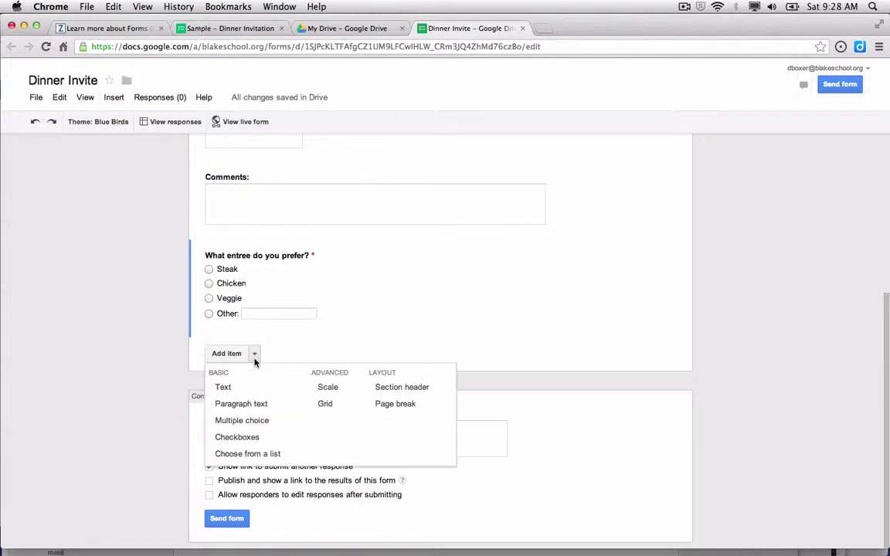
{"action": "left_click", "coordinate": [237, 438]}
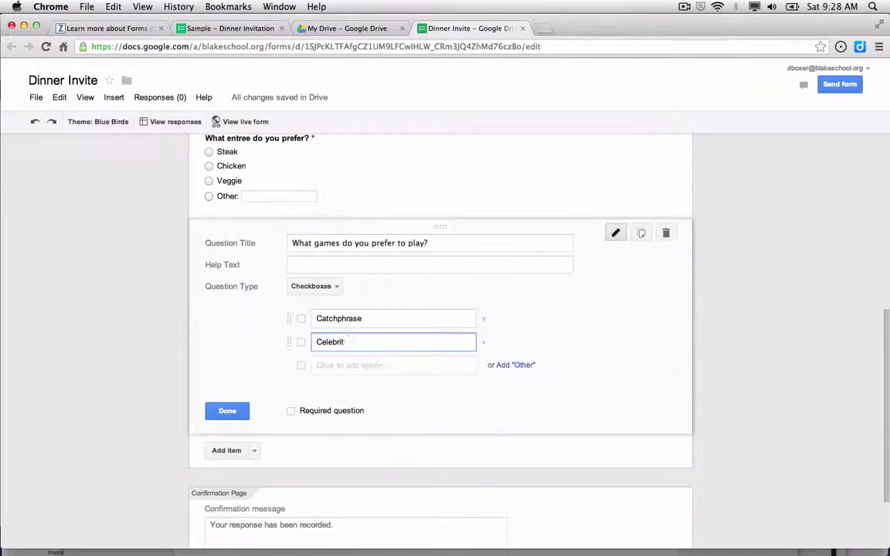
{"action": "left_click", "coordinate": [334, 411]}
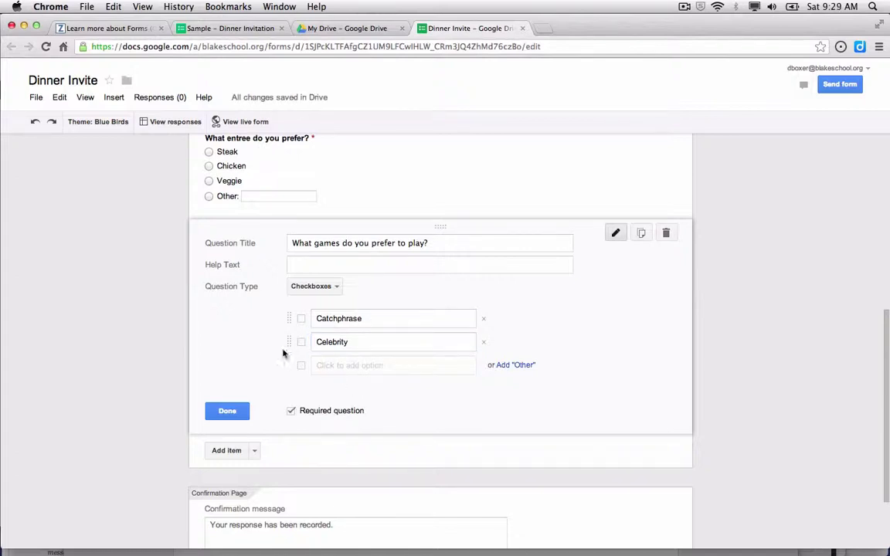
{"action": "left_click", "coordinate": [229, 410]}
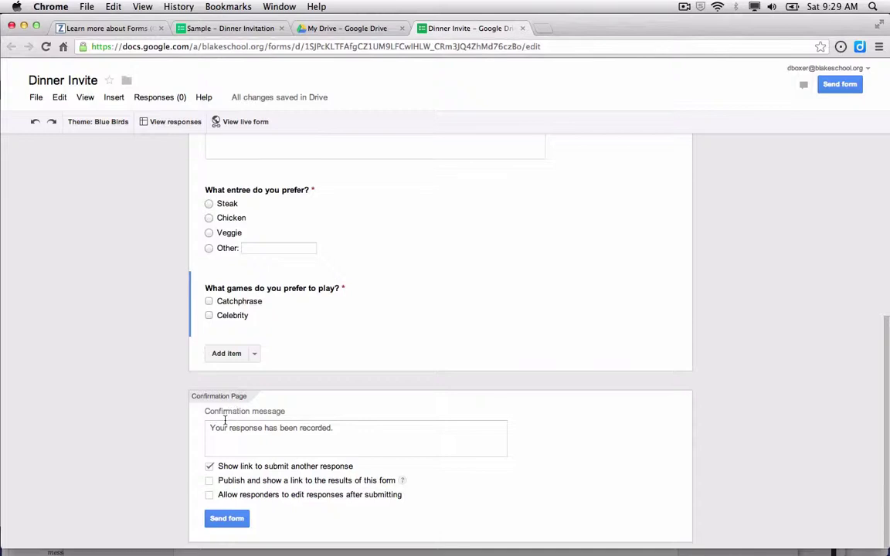
Step: Add a required choose-from-a-list question "What night would you prefer to have dinner?" with the options Friday, Saturday and Sunday
{"action": "left_click", "coordinate": [254, 353]}
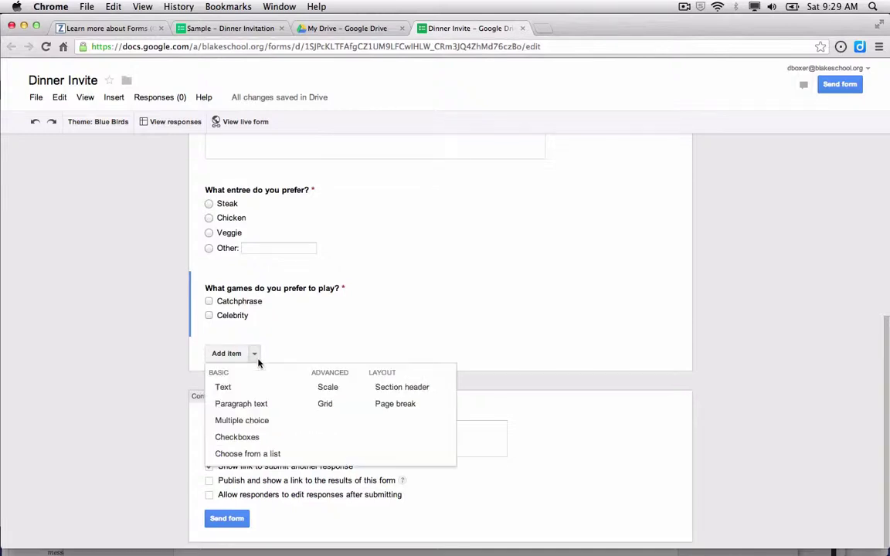
{"action": "left_click", "coordinate": [255, 455]}
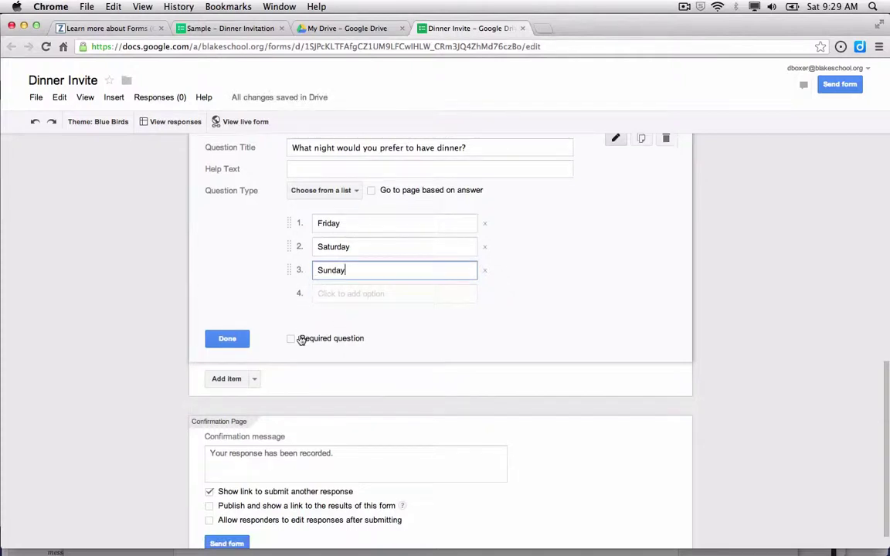
{"action": "left_click", "coordinate": [269, 317]}
{"action": "left_click", "coordinate": [290, 338]}
{"action": "left_click", "coordinate": [227, 338]}
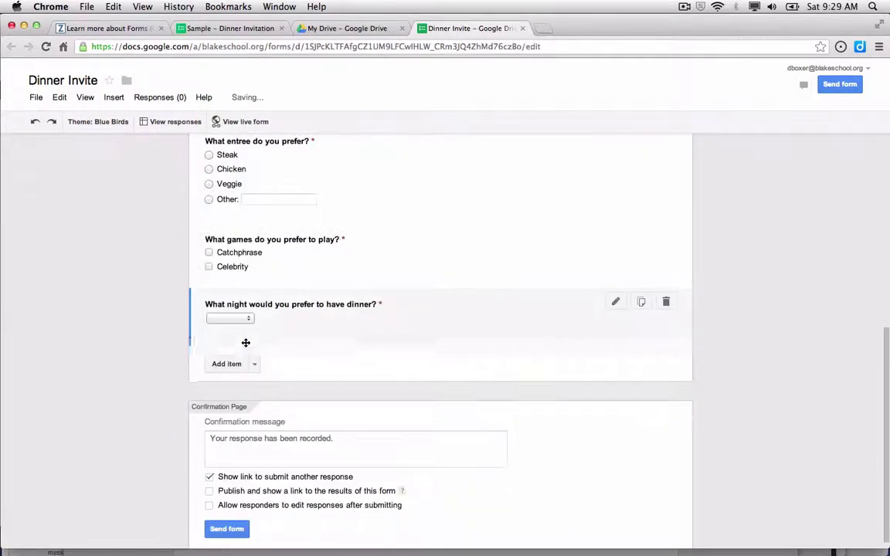
Step: Add a required 1 to 5 scale question "This invite is too long." labelled from Strongly Disagree to Strongly Agree
{"action": "left_click", "coordinate": [251, 353]}
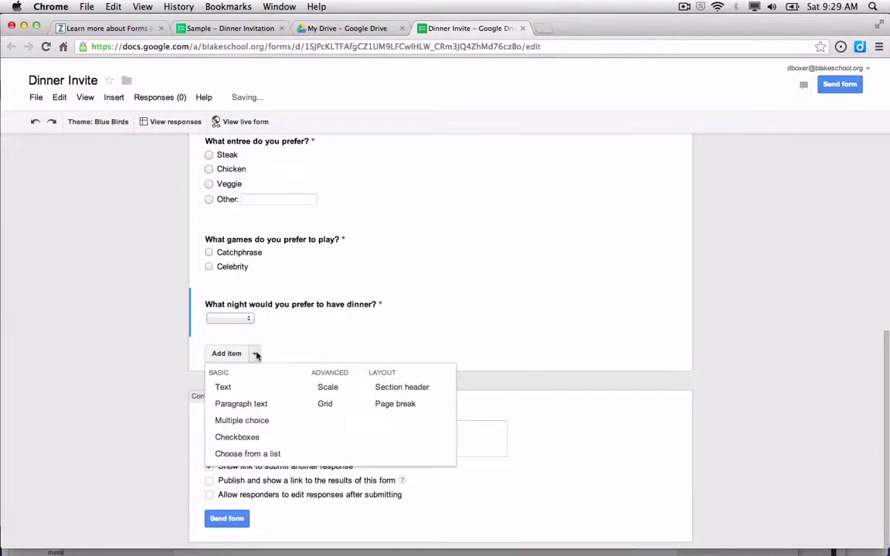
{"action": "left_click", "coordinate": [327, 390]}
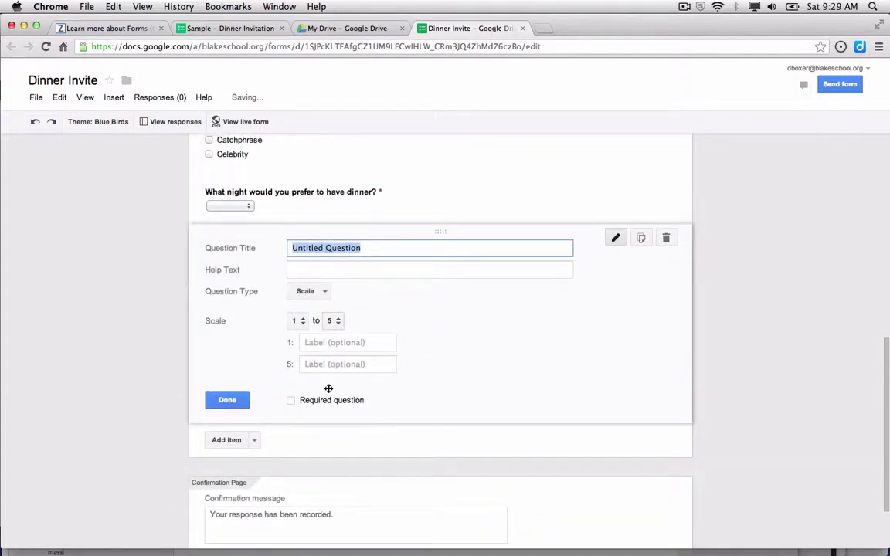
{"action": "type", "text": "Is this invi"}
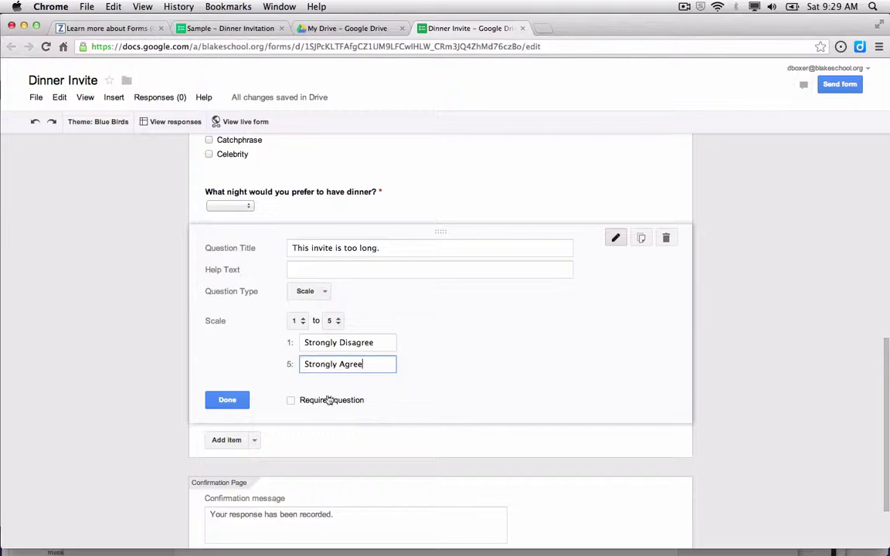
{"action": "left_click", "coordinate": [328, 399]}
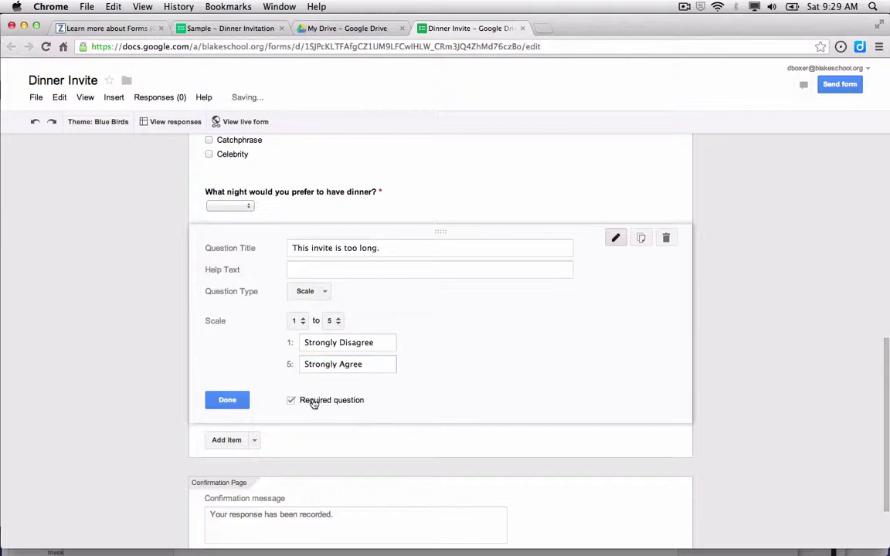
{"action": "left_click", "coordinate": [227, 400]}
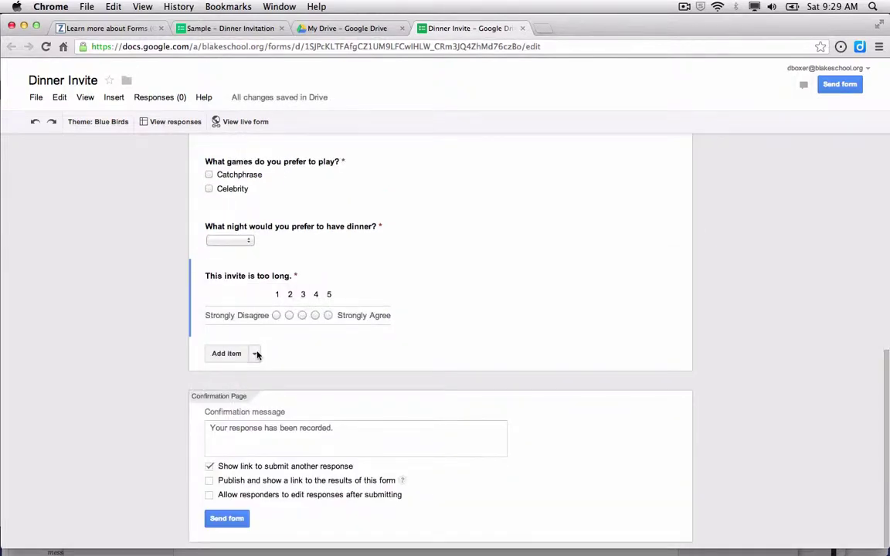
Step: Add a required grid question "Favorite Album to Play at the Party?" with four album rows, 1.0 to 4.0 star columns and "Never listened to this album."
{"action": "left_click", "coordinate": [257, 354]}
{"action": "left_click", "coordinate": [324, 403]}
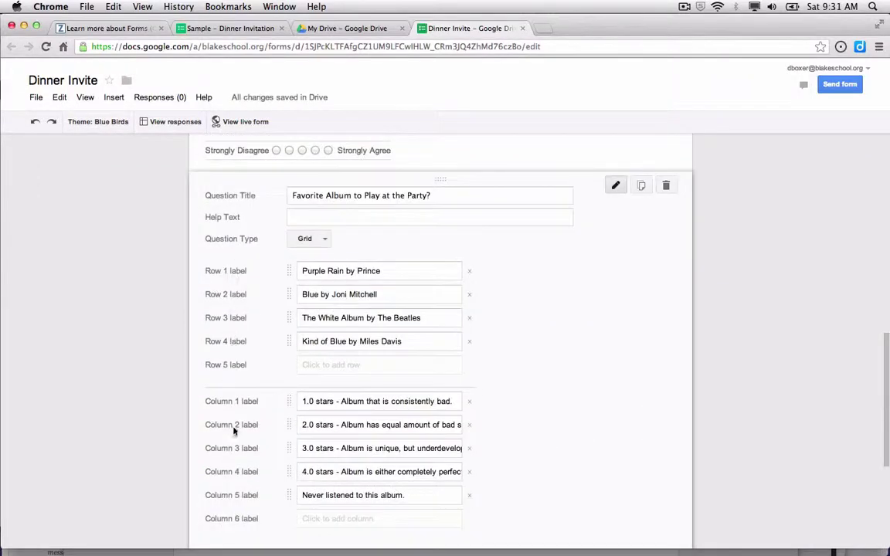
{"action": "scroll", "coordinate": [254, 396], "scroll_direction": "down", "scroll_amount": 1}
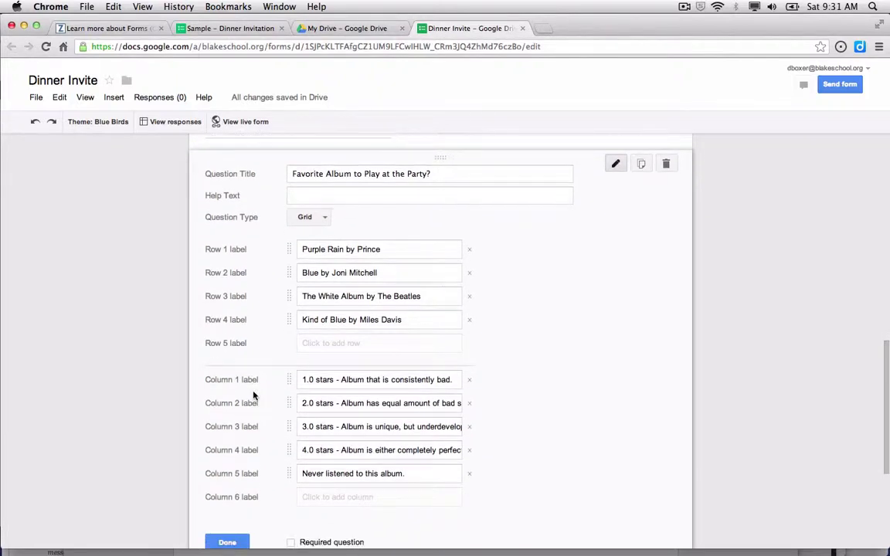
{"action": "scroll", "coordinate": [254, 396], "scroll_direction": "down", "scroll_amount": 4}
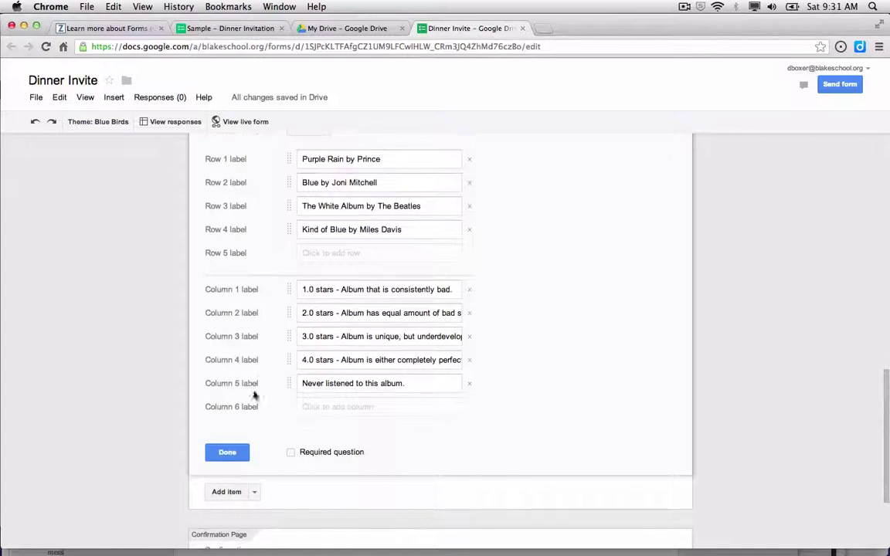
{"action": "left_click", "coordinate": [291, 453]}
{"action": "left_click", "coordinate": [227, 452]}
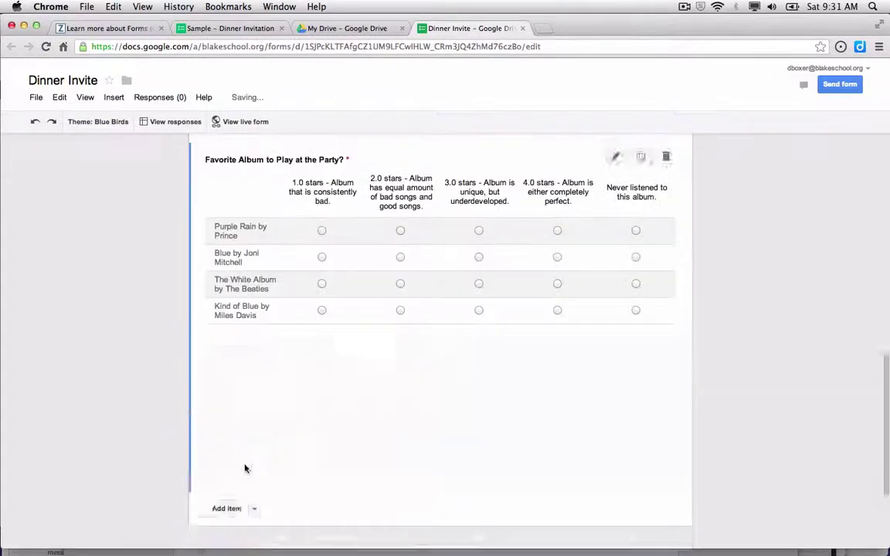
Step: Add a section header reading "Any feedback?" below the album grid question
{"action": "left_click", "coordinate": [254, 353]}
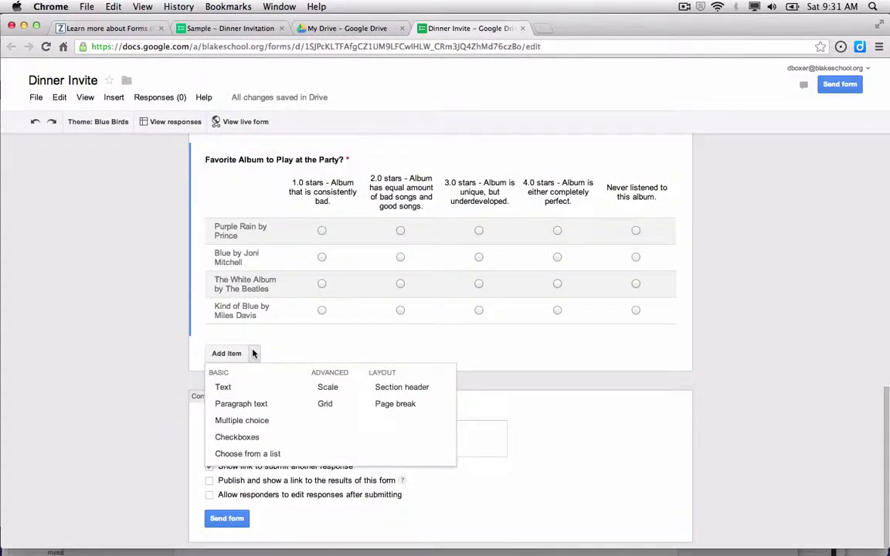
{"action": "left_click", "coordinate": [388, 387]}
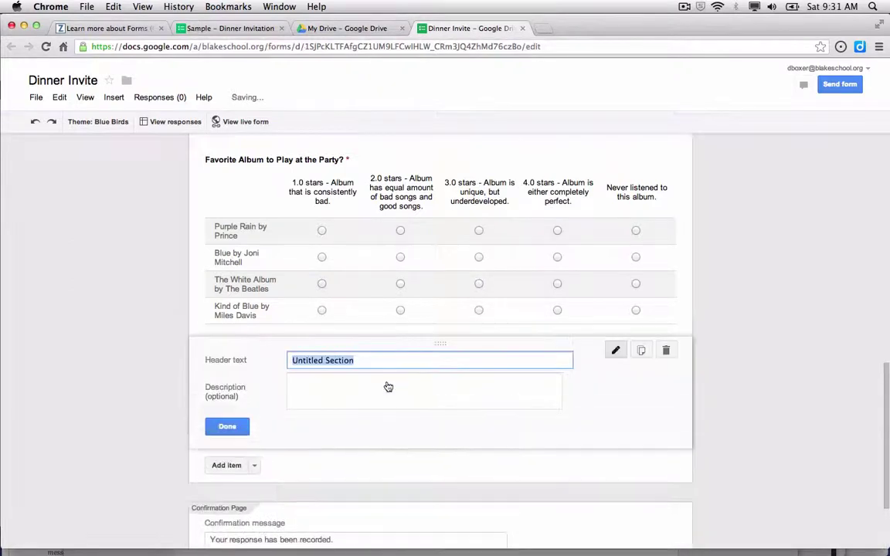
{"action": "type", "text": "Com"}
{"action": "key", "text": "BackSpace"}
{"action": "type", "text": "A"}
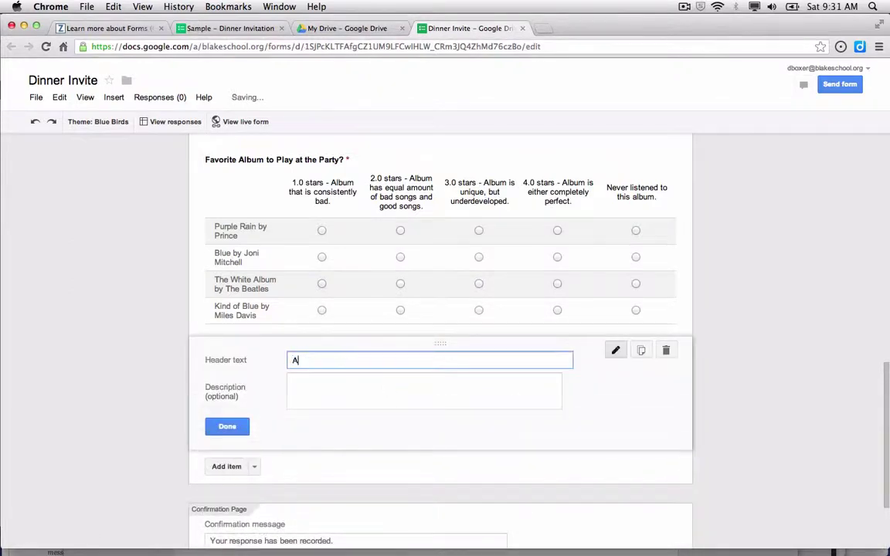
{"action": "type", "text": "ny feedback?"}
{"action": "left_click", "coordinate": [227, 426]}
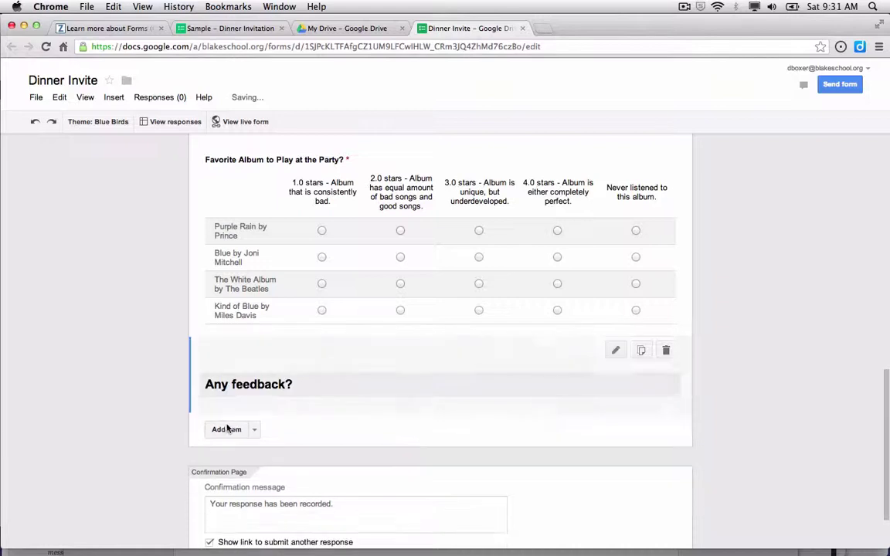
{"action": "left_click", "coordinate": [254, 430]}
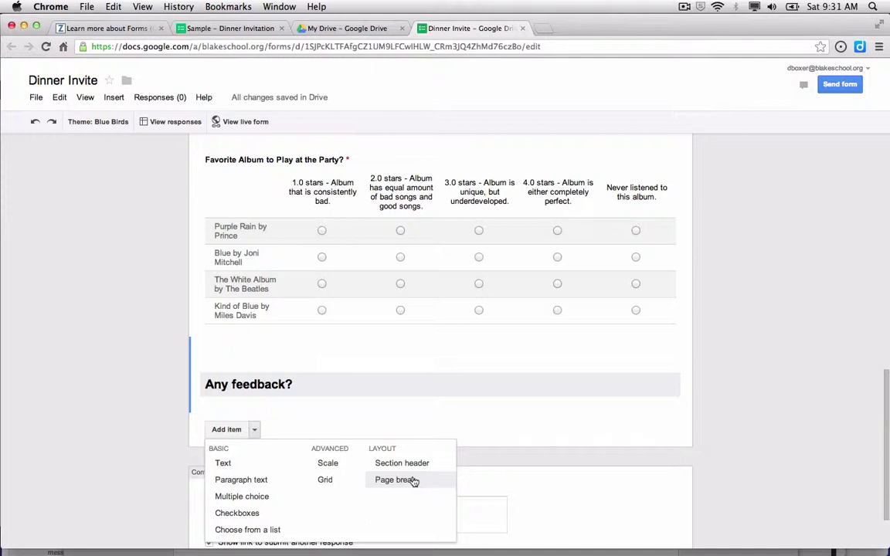
{"action": "left_click", "coordinate": [177, 434]}
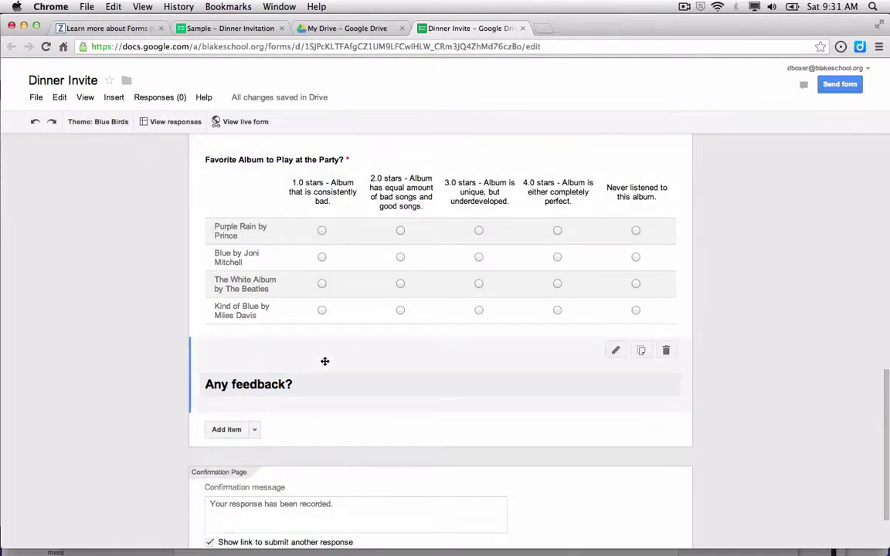
Step: Move the Comments question to the end of the form, below the "Any feedback?" section header
{"action": "scroll", "coordinate": [324, 361], "scroll_direction": "up", "scroll_amount": 15}
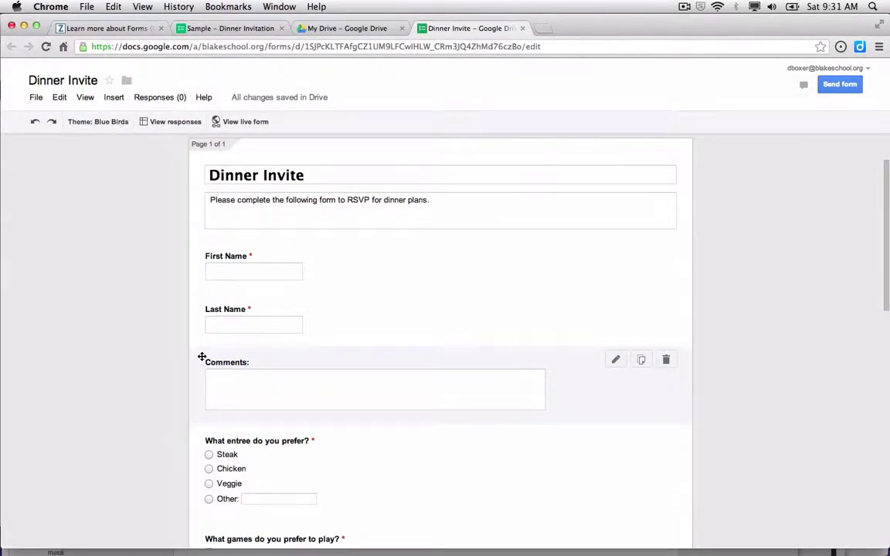
{"action": "left_click_drag", "start_coordinate": [202, 357], "coordinate": [201, 332]}
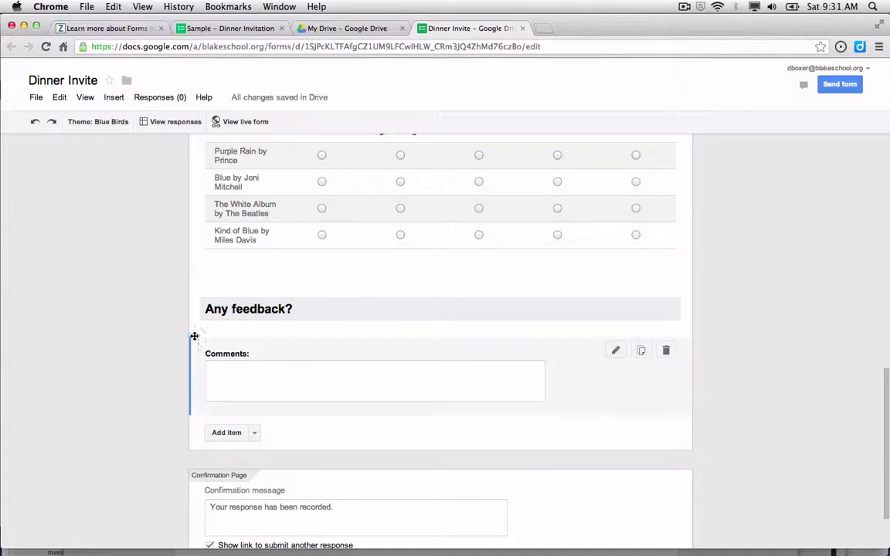
Step: Change the confirmation message to "Looking forward to dinner" and turn off the link to submit another response
{"action": "scroll", "coordinate": [239, 342], "scroll_direction": "down", "scroll_amount": 3}
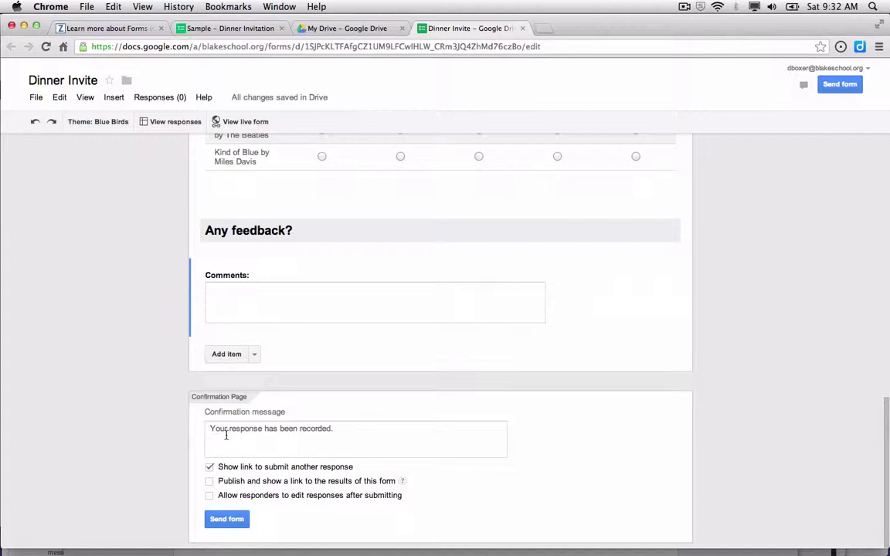
{"action": "left_click", "coordinate": [226, 436]}
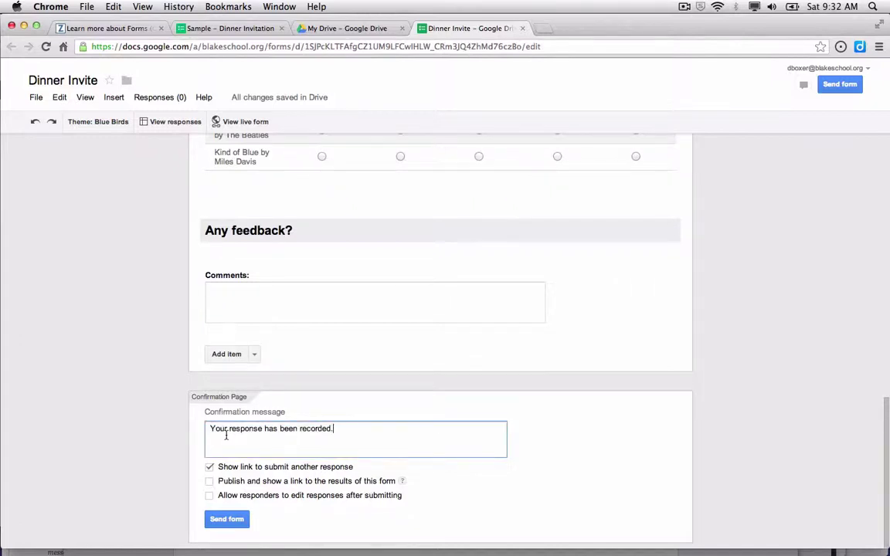
{"action": "key", "text": "super+a"}
{"action": "type", "text": "Looking for"}
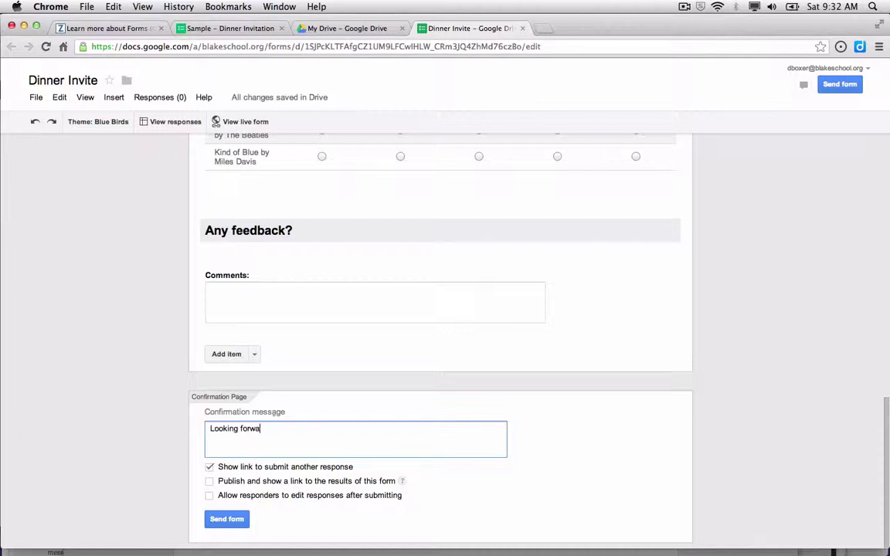
{"action": "type", "text": "ward to dinner"}
{"action": "left_click", "coordinate": [211, 468]}
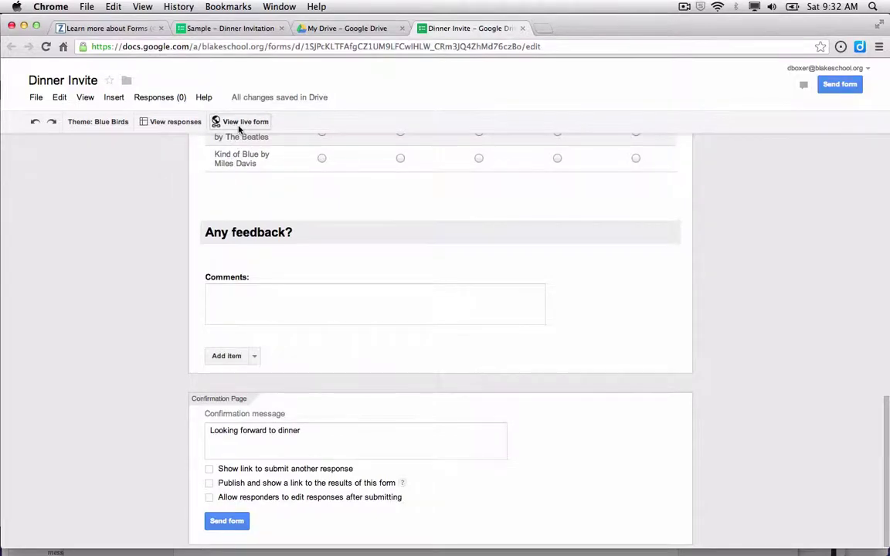
Step: Open the live Dinner Invite form and review all its questions from the title to the end and back
{"action": "left_click", "coordinate": [239, 122]}
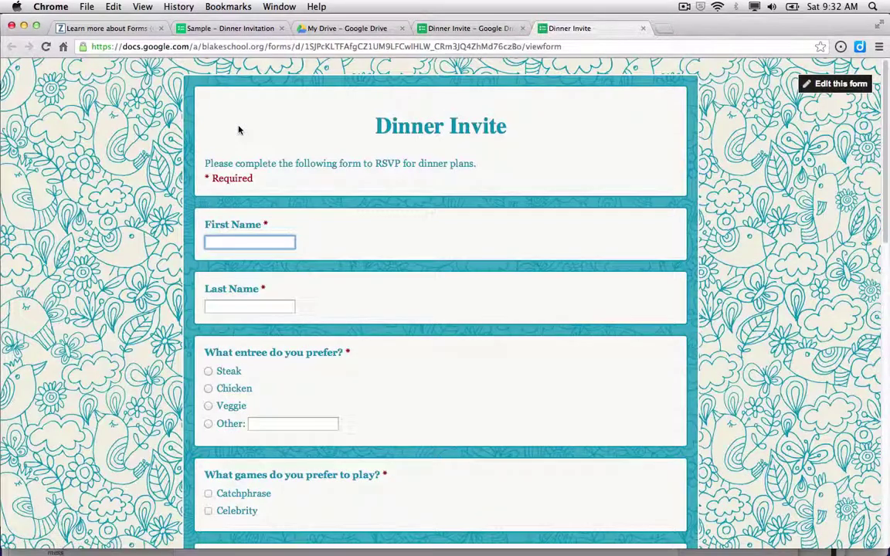
{"action": "scroll", "coordinate": [164, 162], "scroll_direction": "down", "scroll_amount": 2}
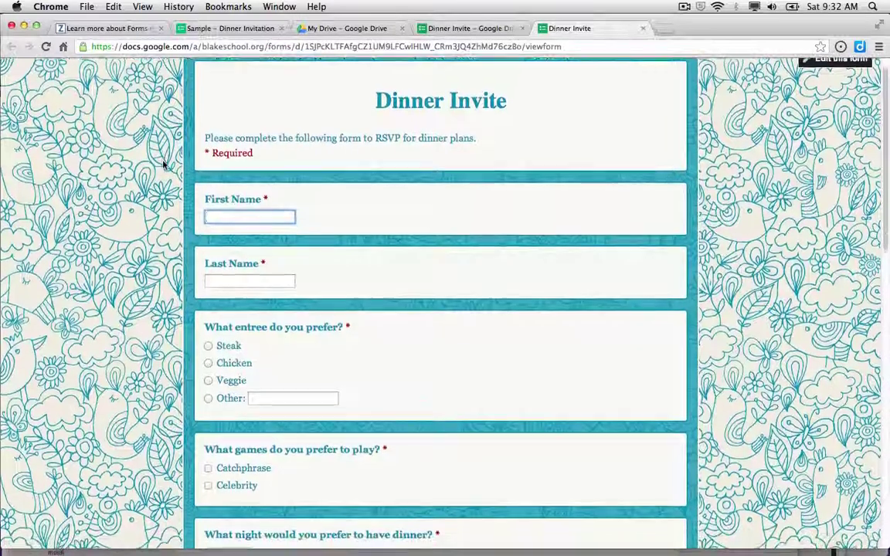
{"action": "scroll", "coordinate": [226, 133], "scroll_direction": "down", "scroll_amount": 5}
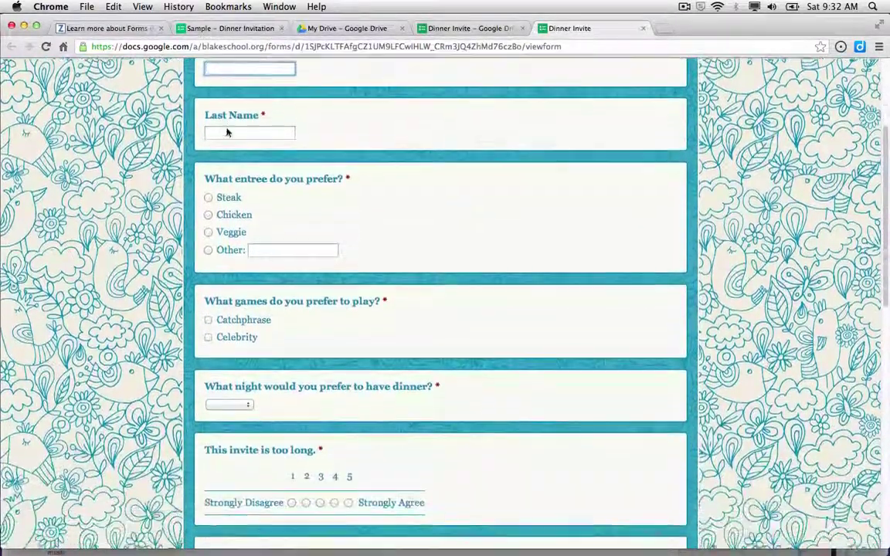
{"action": "scroll", "coordinate": [225, 133], "scroll_direction": "down", "scroll_amount": 15}
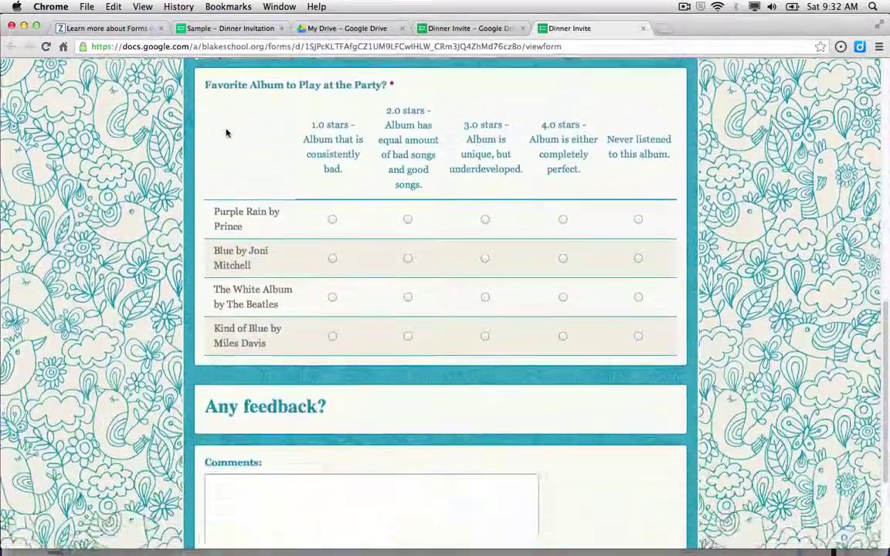
{"action": "scroll", "coordinate": [226, 133], "scroll_direction": "down", "scroll_amount": 6}
{"action": "scroll", "coordinate": [225, 133], "scroll_direction": "up", "scroll_amount": 8}
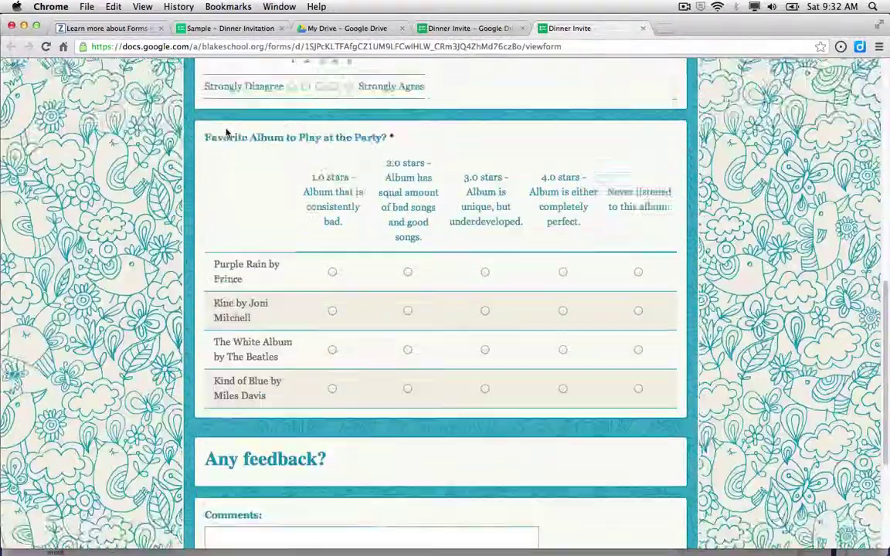
{"action": "scroll", "coordinate": [225, 133], "scroll_direction": "up", "scroll_amount": 7}
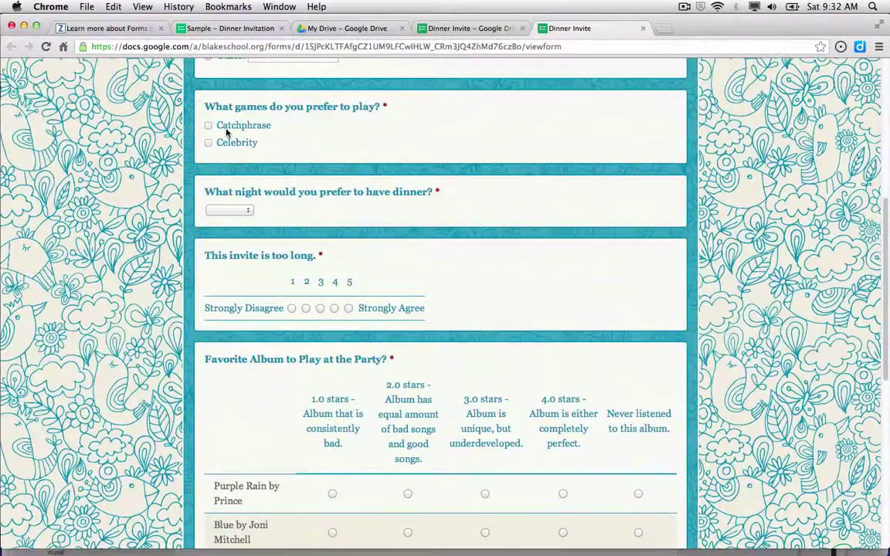
{"action": "scroll", "coordinate": [226, 133], "scroll_direction": "up", "scroll_amount": 12}
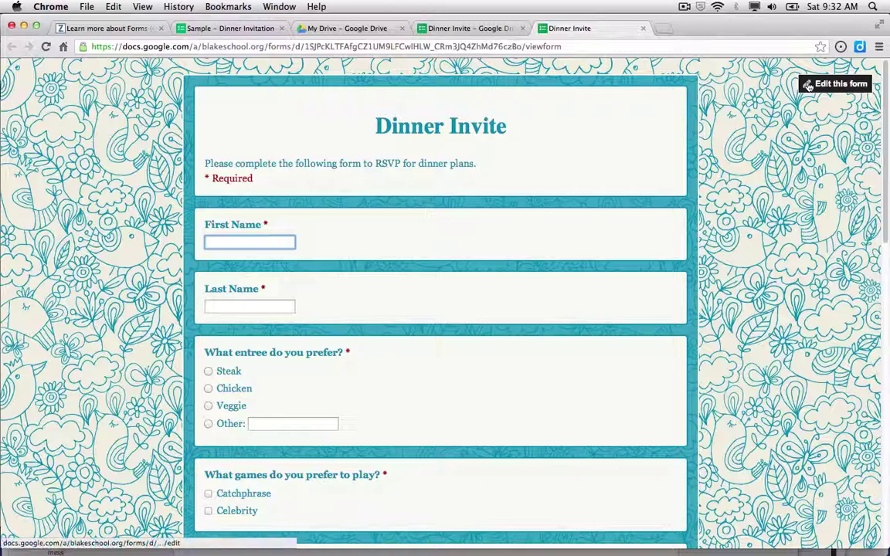